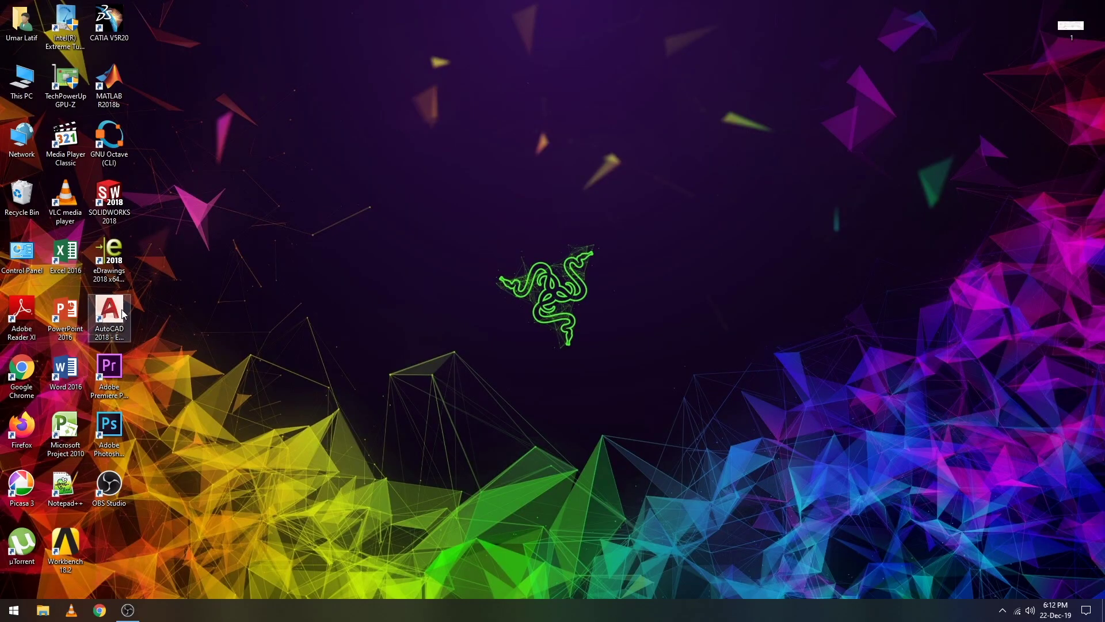
# Launch AutoCAD 2018 from its desktop icon and wait for the Start page
pyautogui.doubleClick(122, 312)
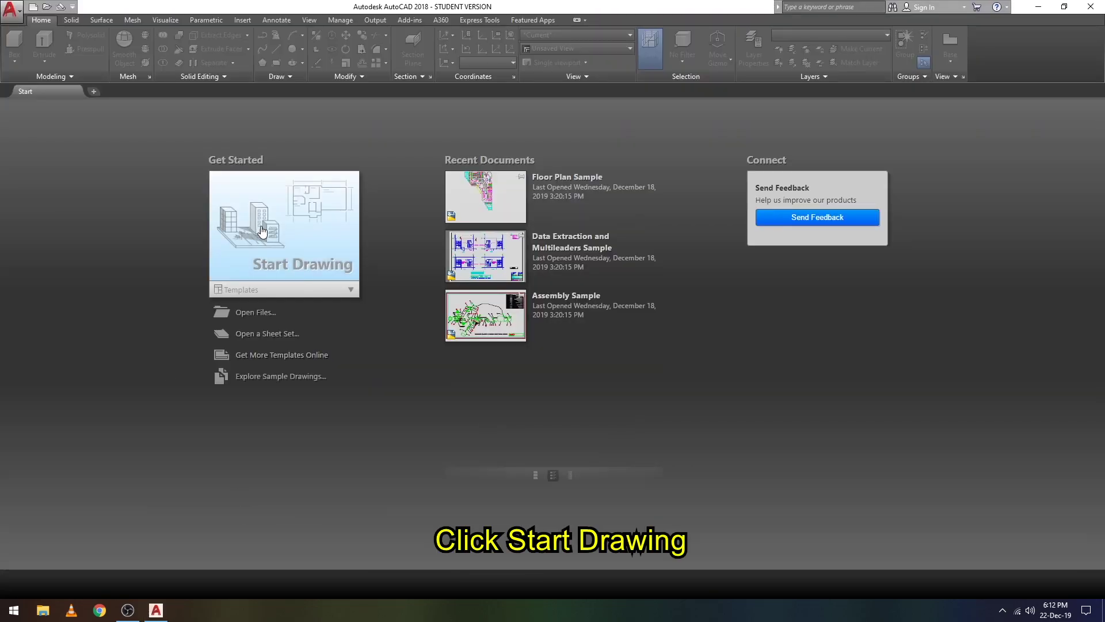
# Start Drawing1 as a blank drawing and switch the workspace to 3D Modeling
pyautogui.click(262, 230)
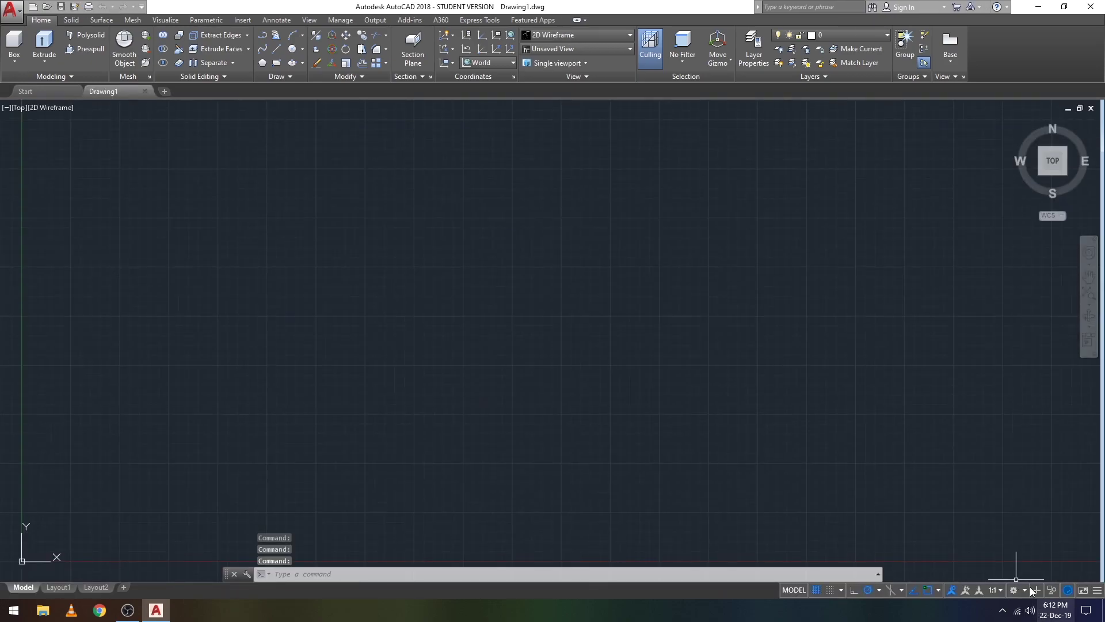
pyautogui.click(1024, 590)
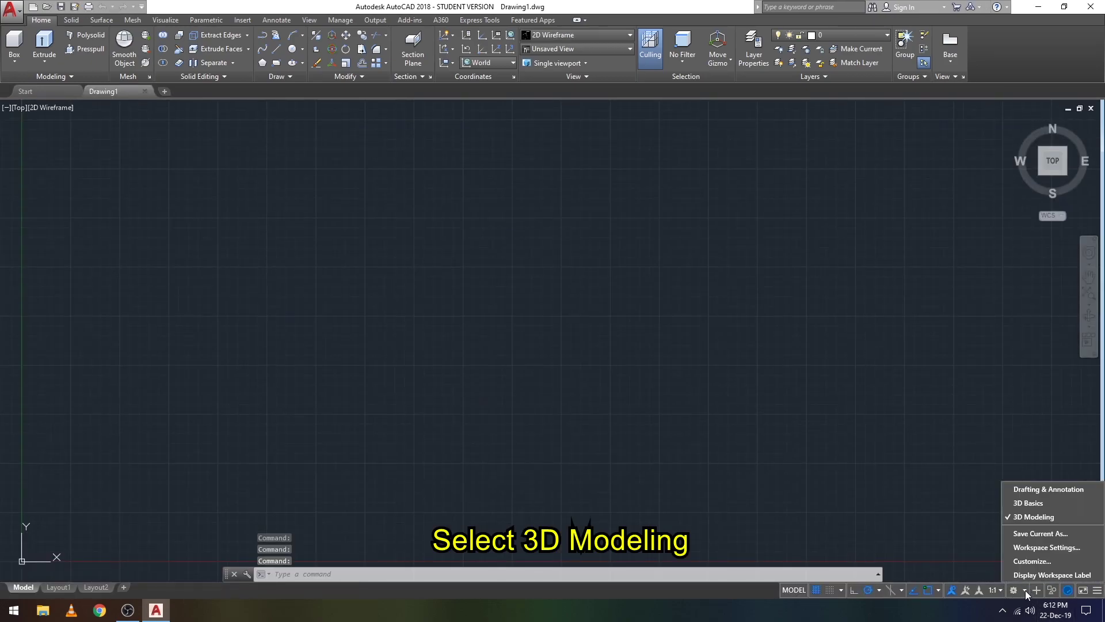
pyautogui.click(1034, 517)
pyautogui.write('UN')
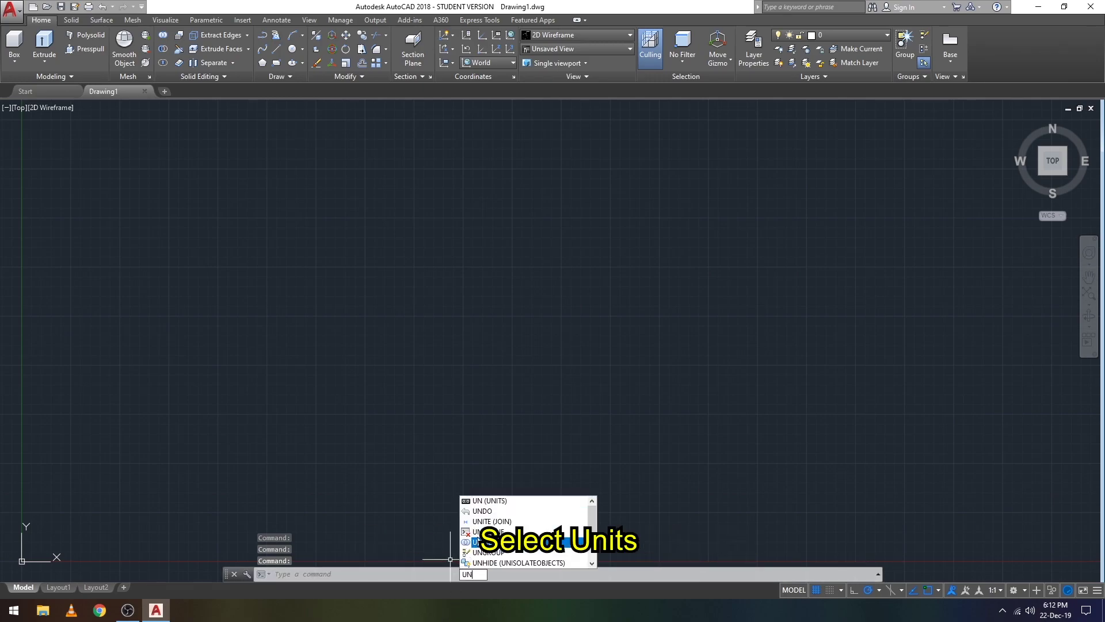
# Set the Drawing Units insertion scale to Millimeters with the UN command
pyautogui.press('Return')
pyautogui.click(481, 305)
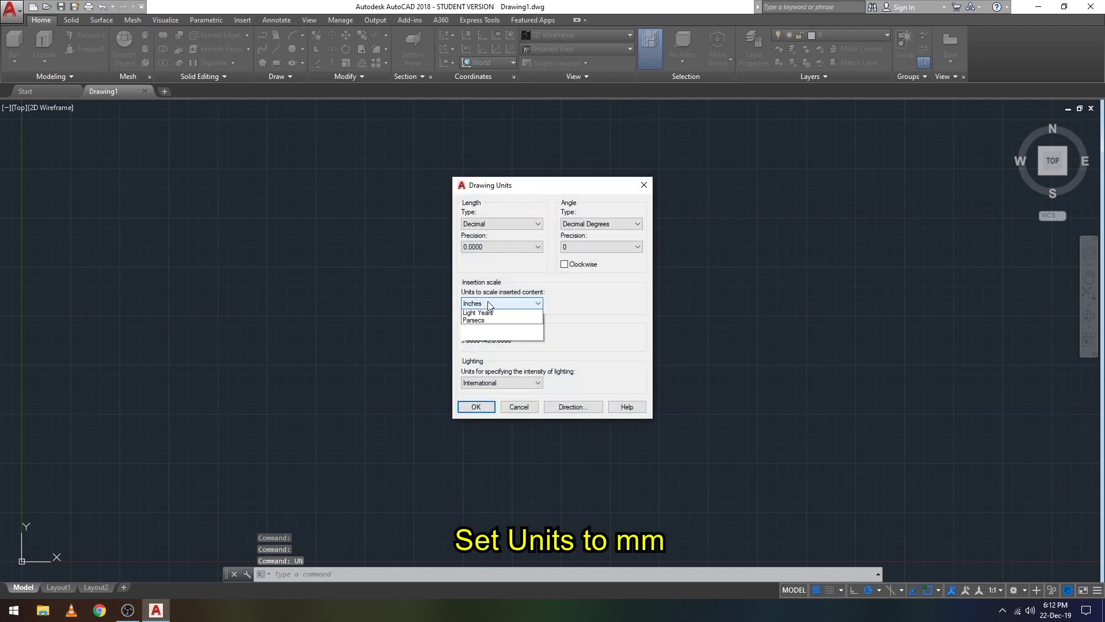
pyautogui.click(481, 353)
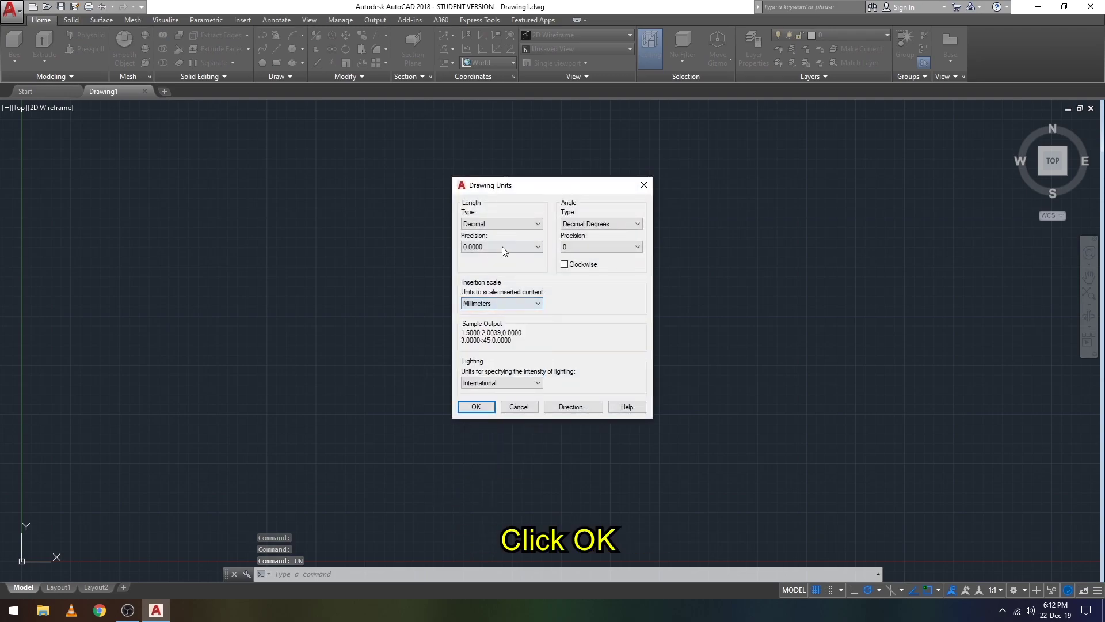
pyautogui.click(478, 407)
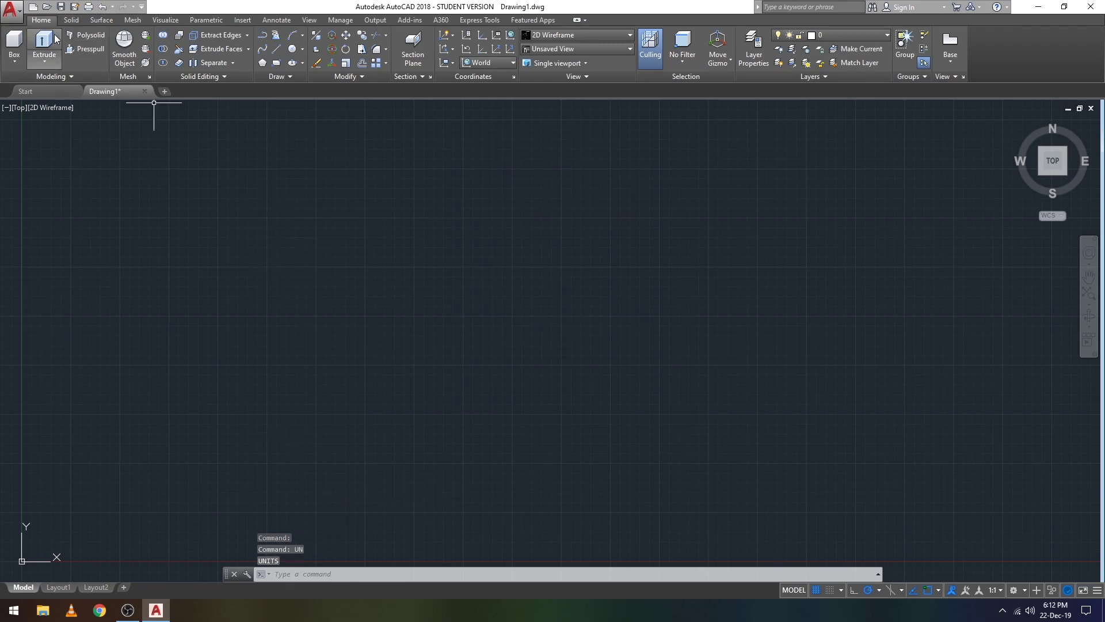
# Start a sphere with its centre at the origin 0,0,0
pyautogui.click(15, 60)
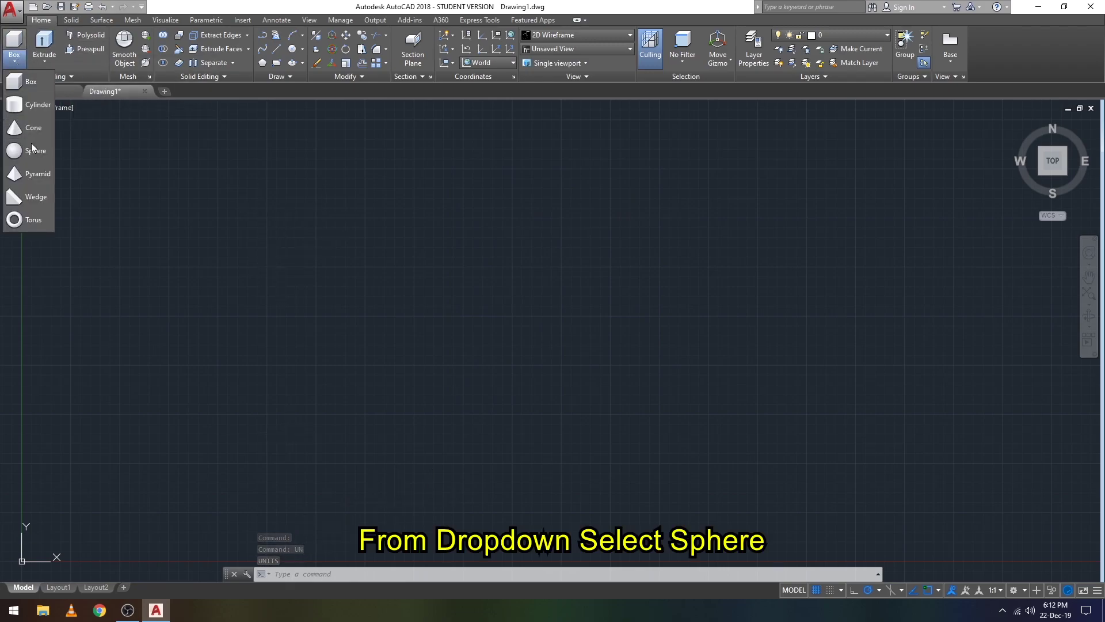
pyautogui.click(37, 152)
pyautogui.write('0')
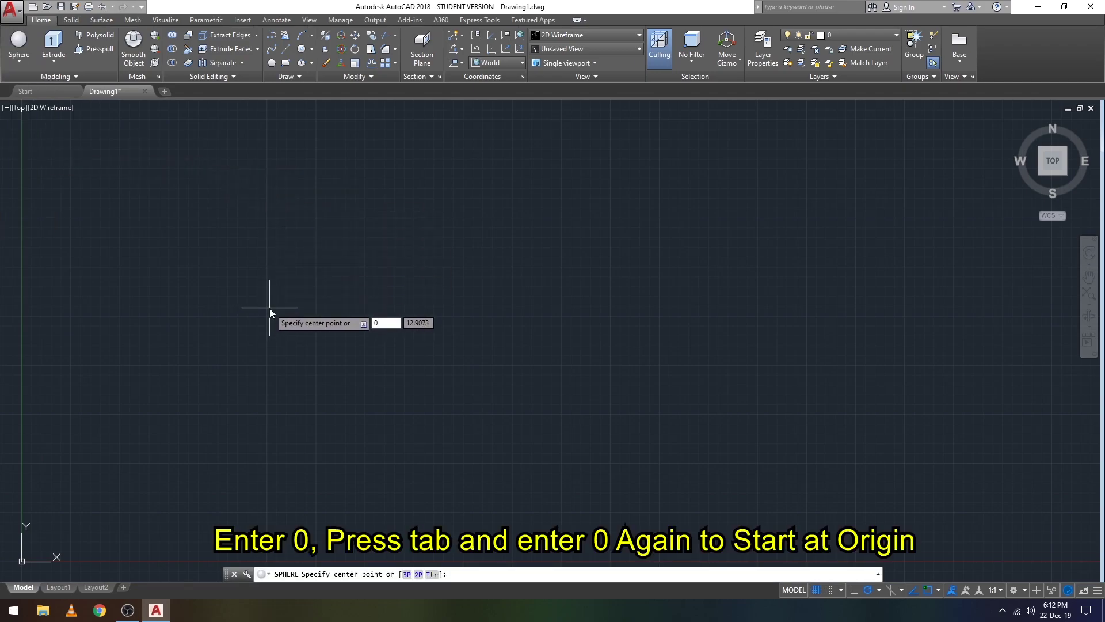
pyautogui.press('Tab')
pyautogui.write('0')
pyautogui.press('Return')
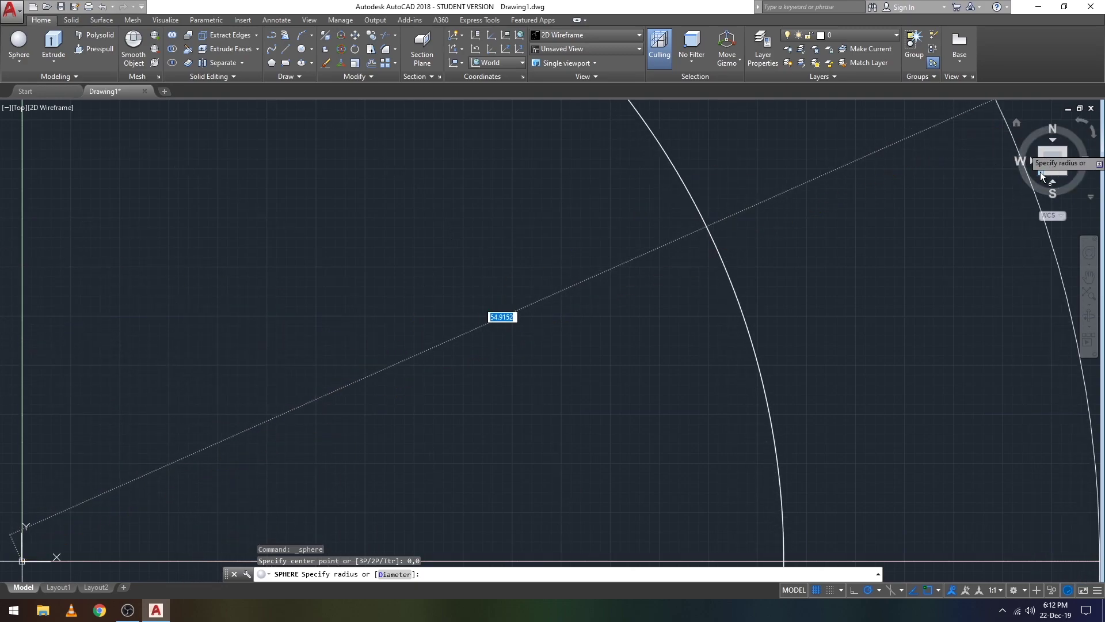
# View it in SW Isometric, give the sphere radius 5, and zoom to fit it
pyautogui.click(1041, 172)
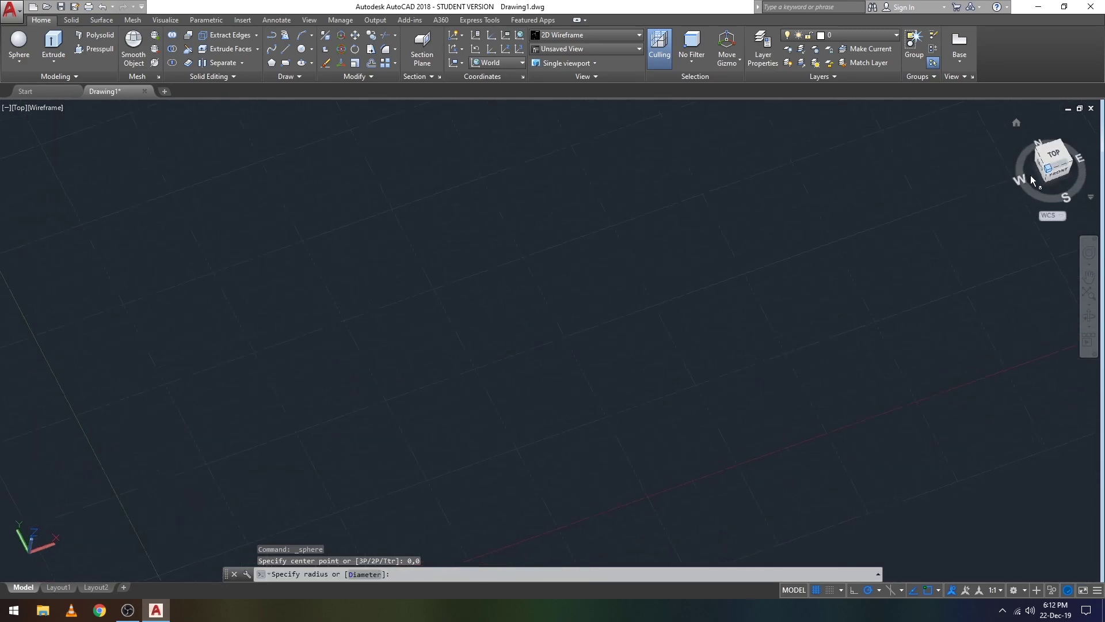
pyautogui.click(1065, 164)
pyautogui.click(1067, 162)
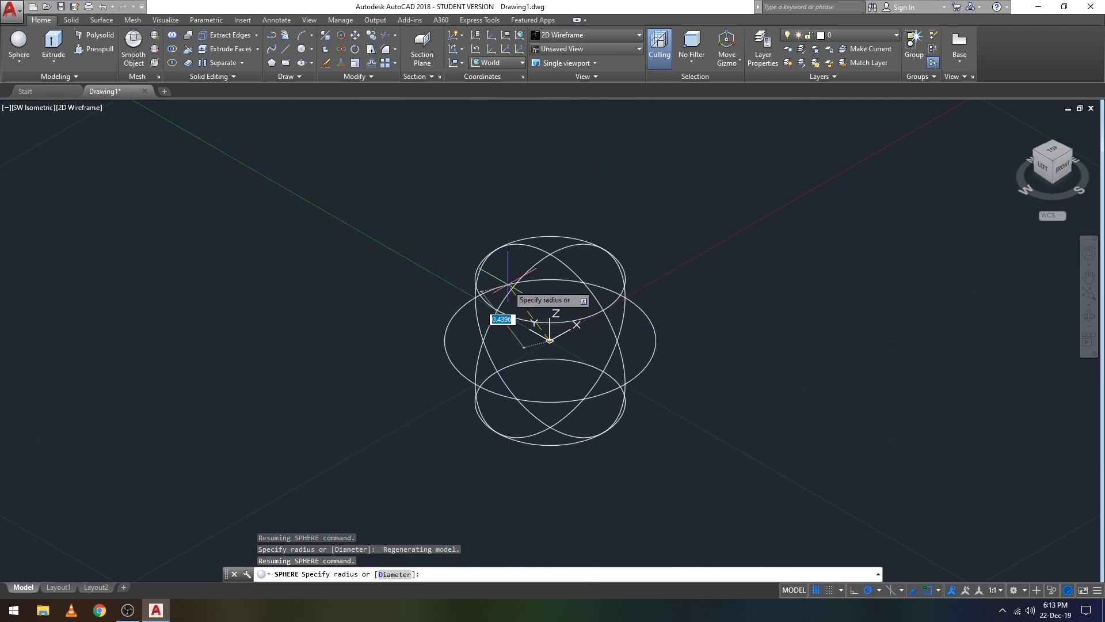
pyautogui.write('5')
pyautogui.press('Return')
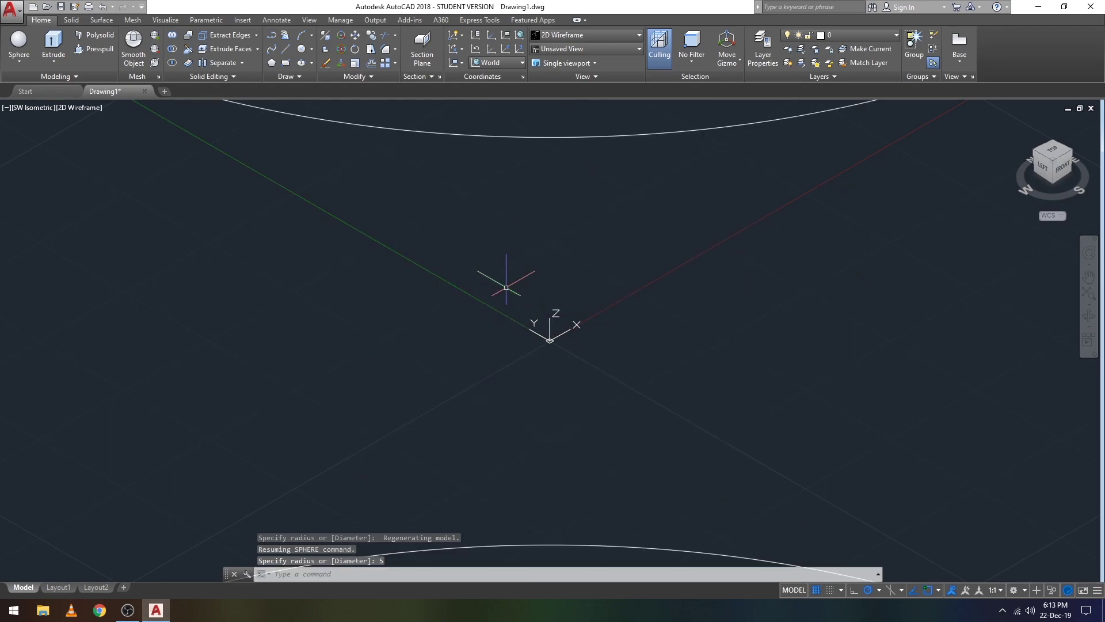
pyautogui.click(1054, 163)
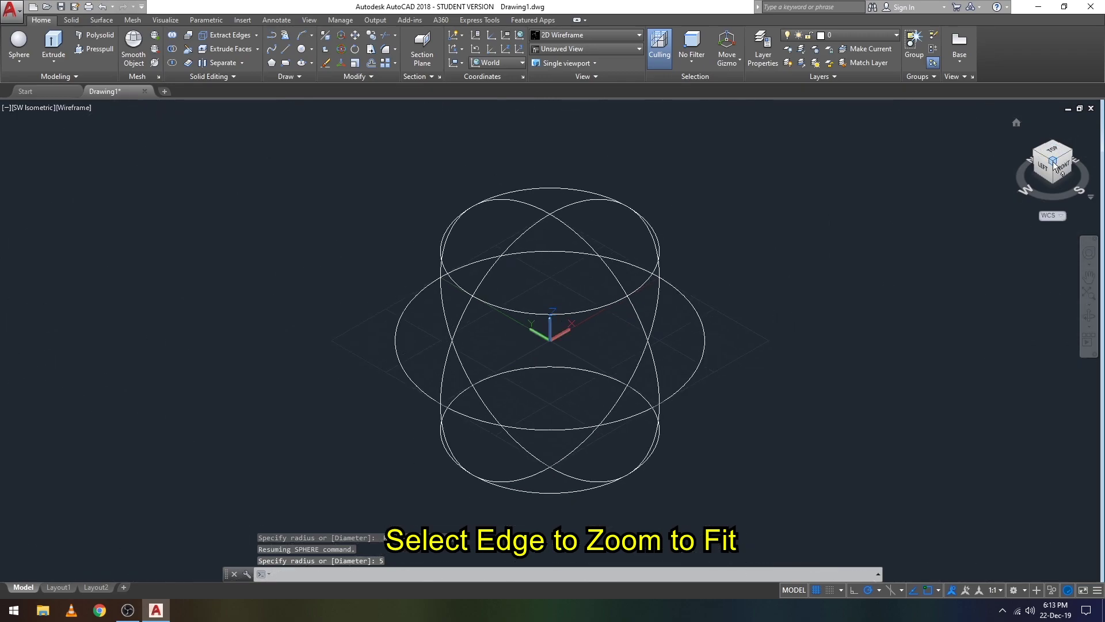
# Change the viewport visual style from 2D Wireframe to Realistic so the sphere is shaded
pyautogui.click(91, 108)
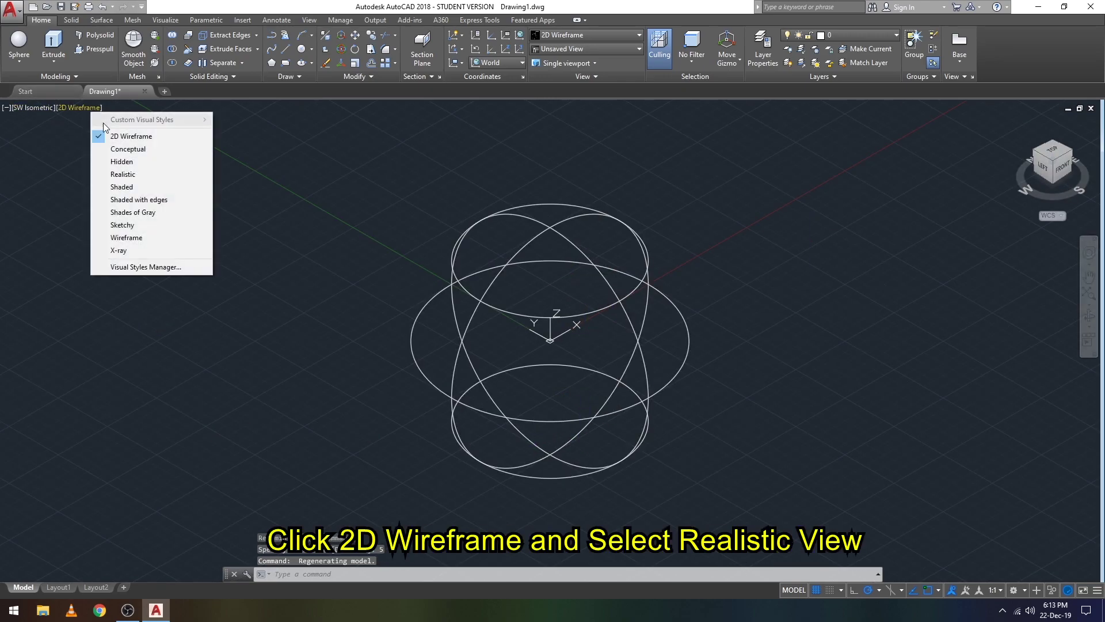
pyautogui.click(129, 176)
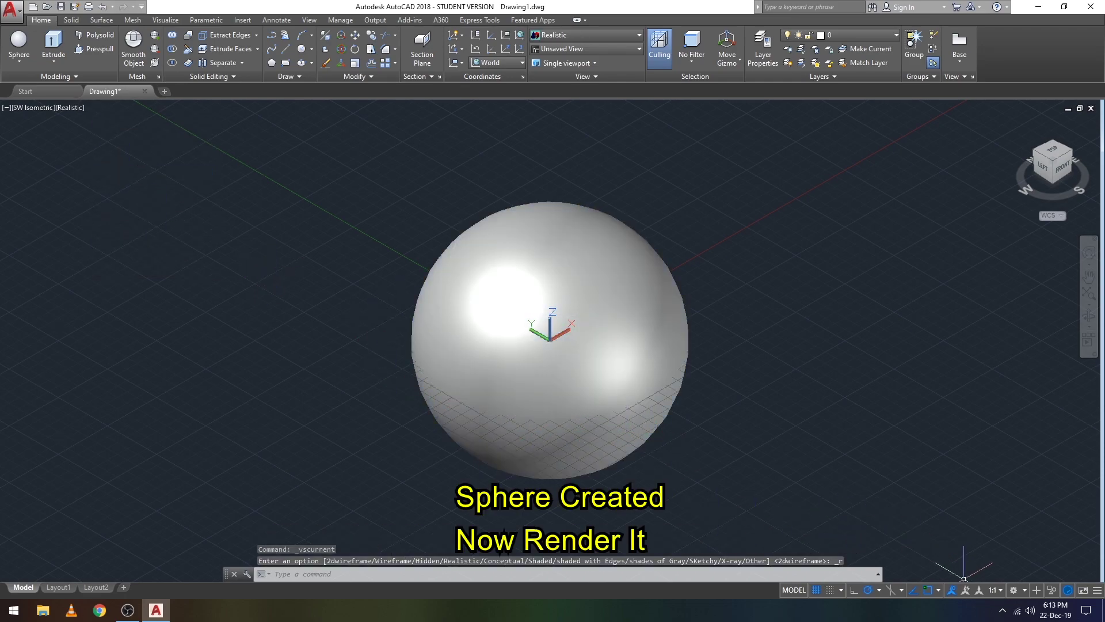
pyautogui.press('Return')
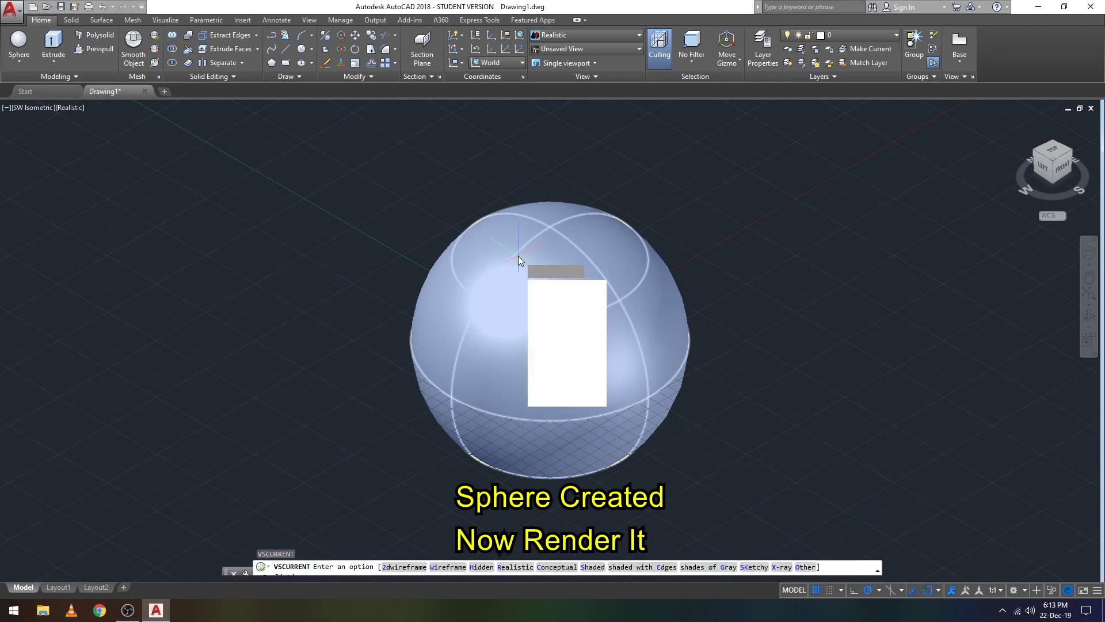
pyautogui.press('Return')
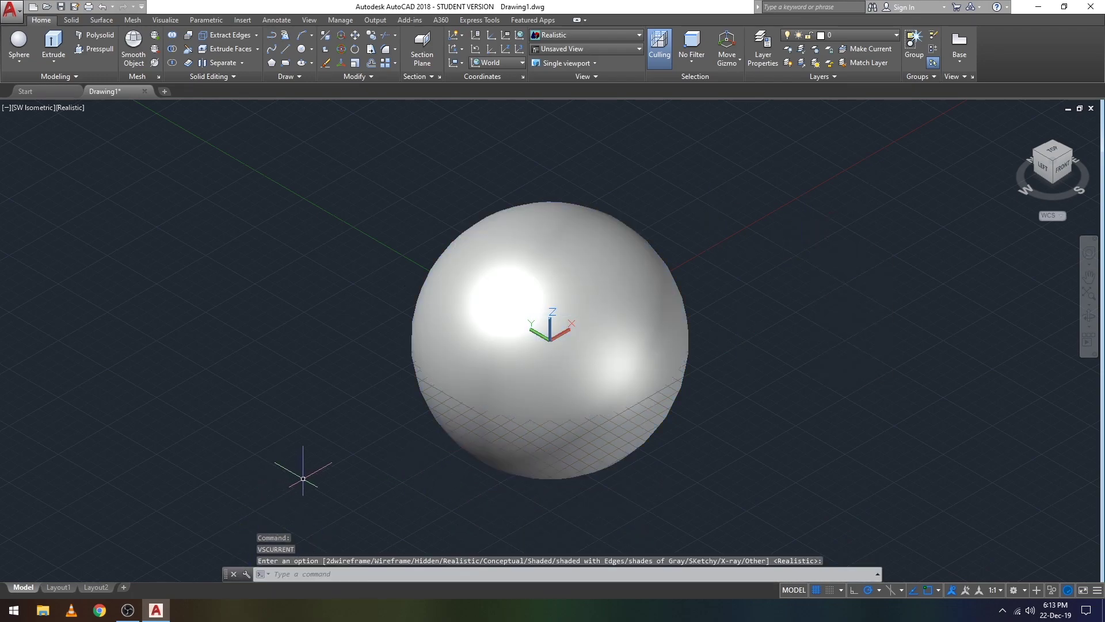
pyautogui.press('Escape')
pyautogui.press('Escape')
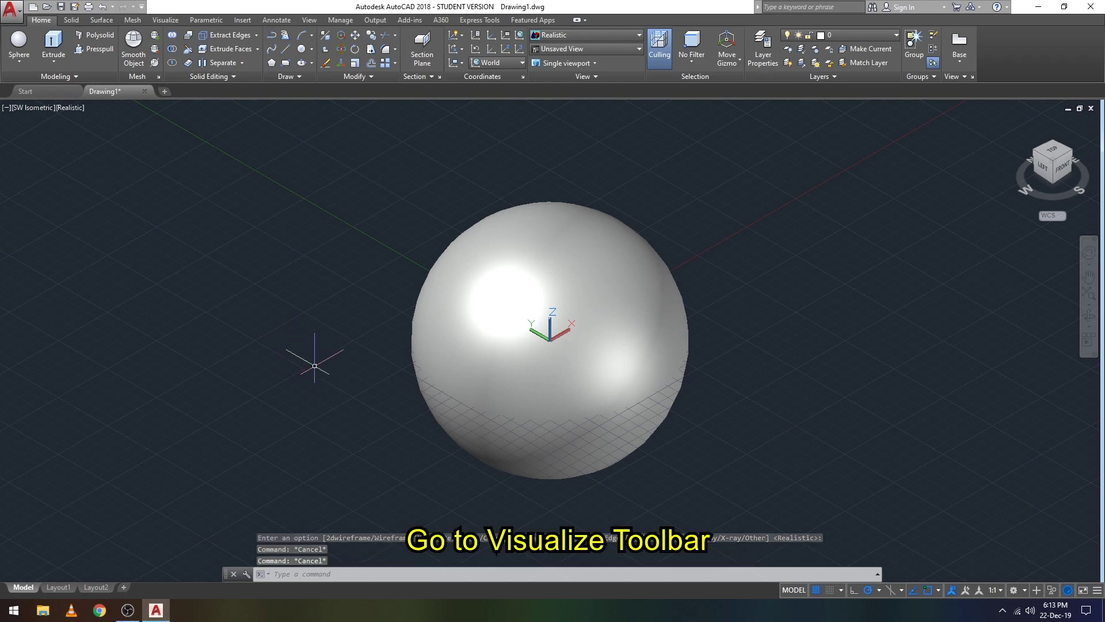
# Open the Materials Browser from the Visualize tab with 64x64 thumbnails
pyautogui.click(170, 21)
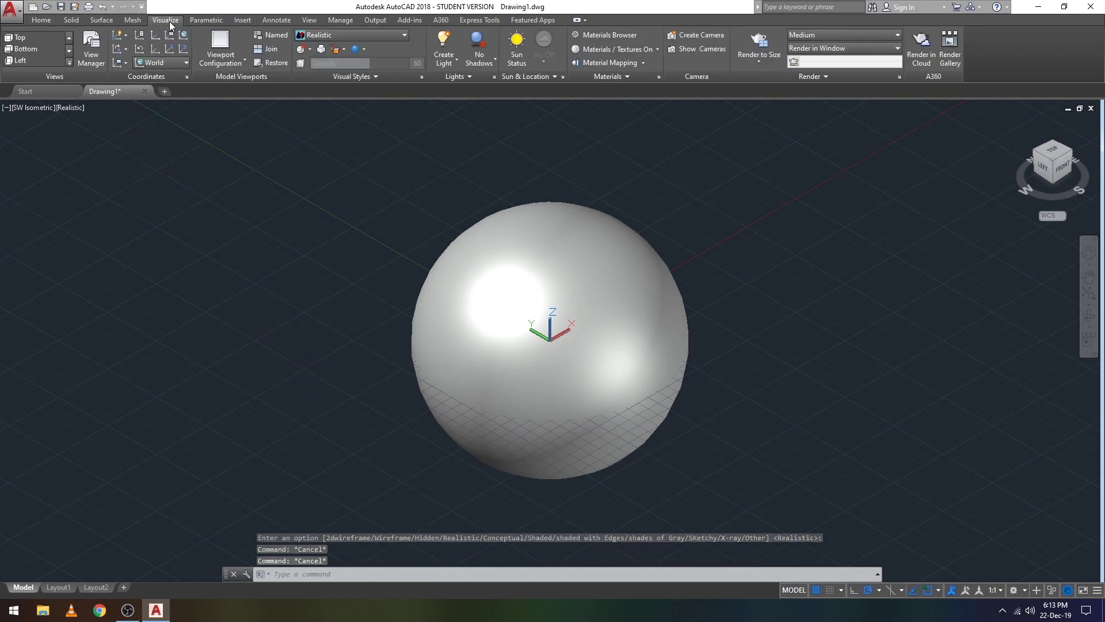
pyautogui.click(597, 37)
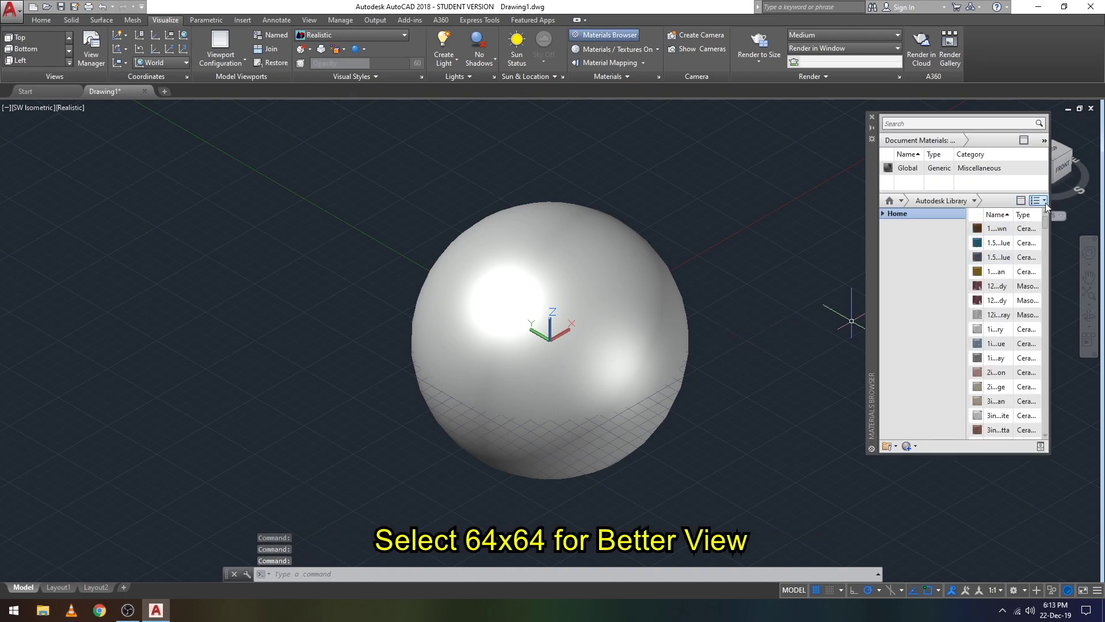
pyautogui.click(1044, 201)
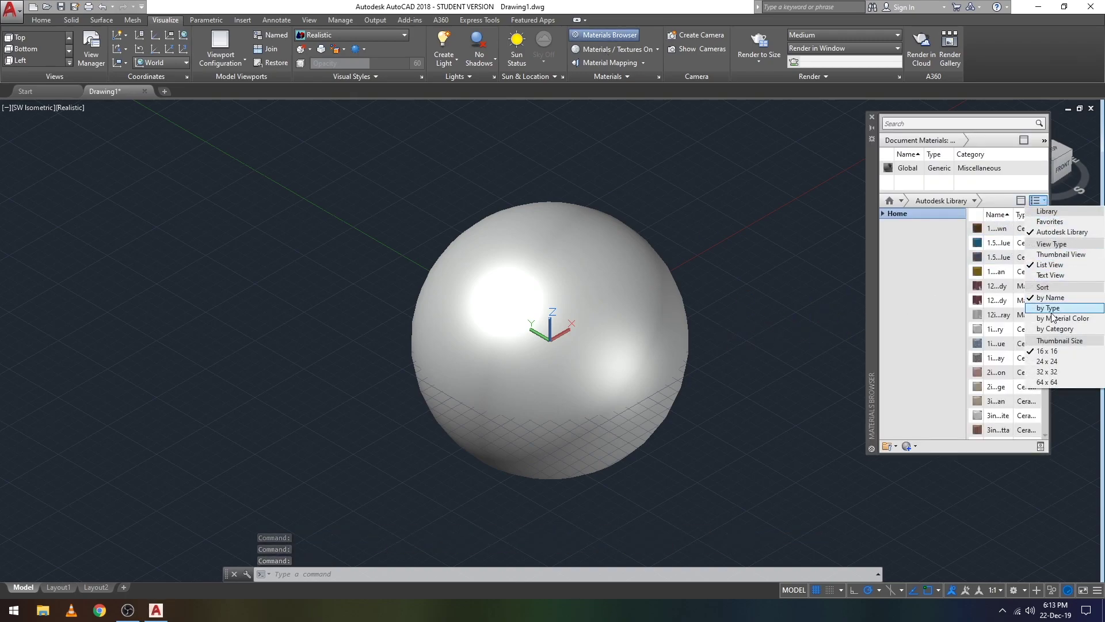
pyautogui.click(1047, 382)
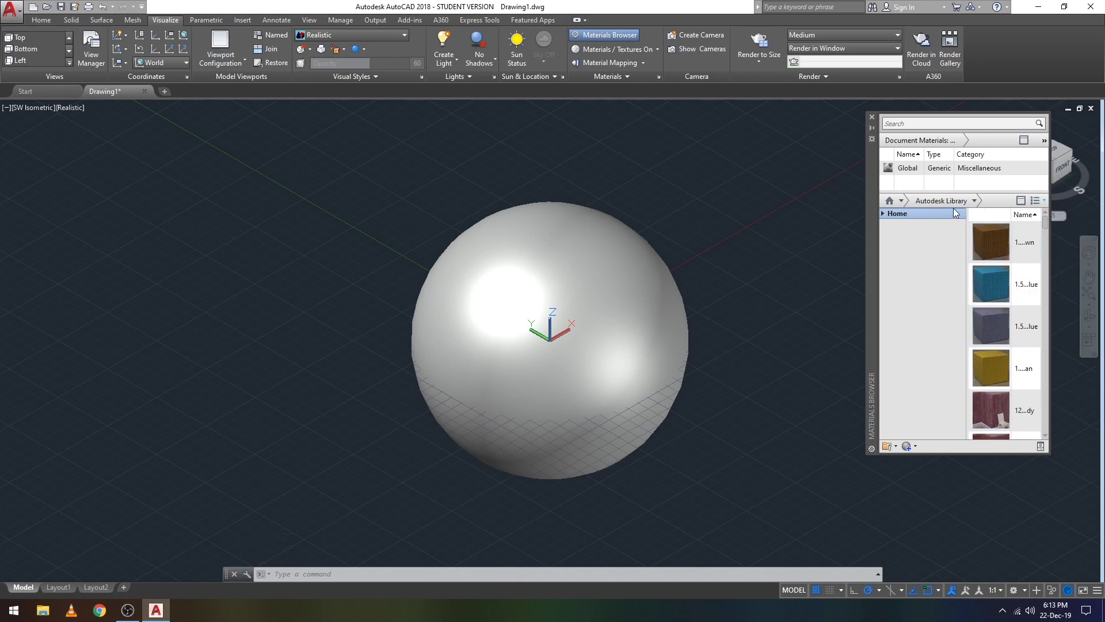
# Browse the Autodesk Library to the Metal > Aluminum materials
pyautogui.click(882, 213)
pyautogui.click(903, 236)
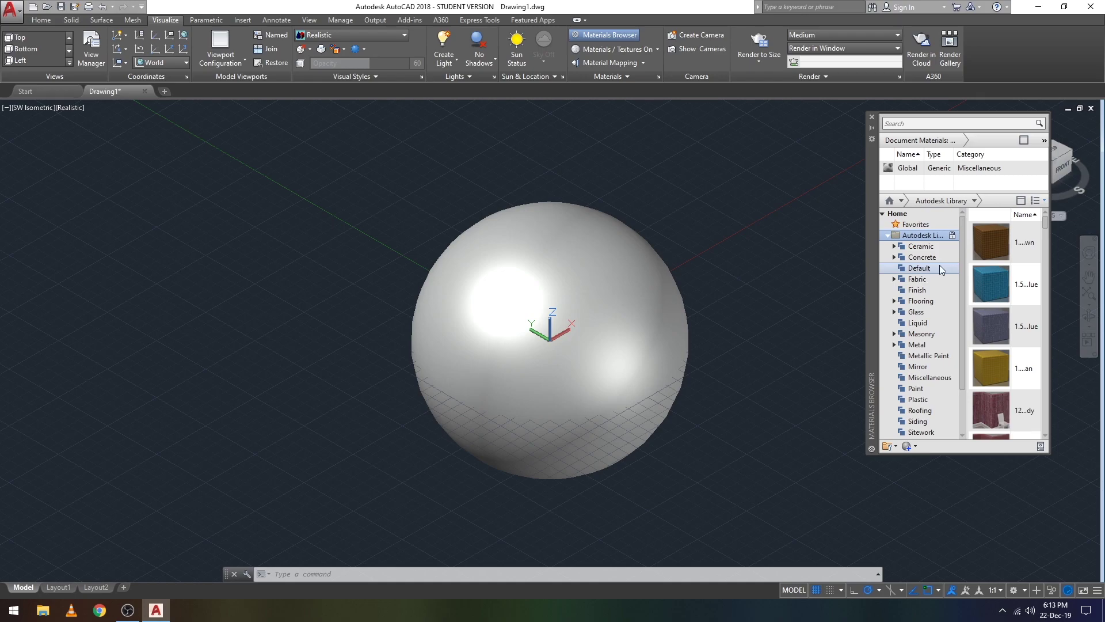
pyautogui.scroll(-1, 930, 288)
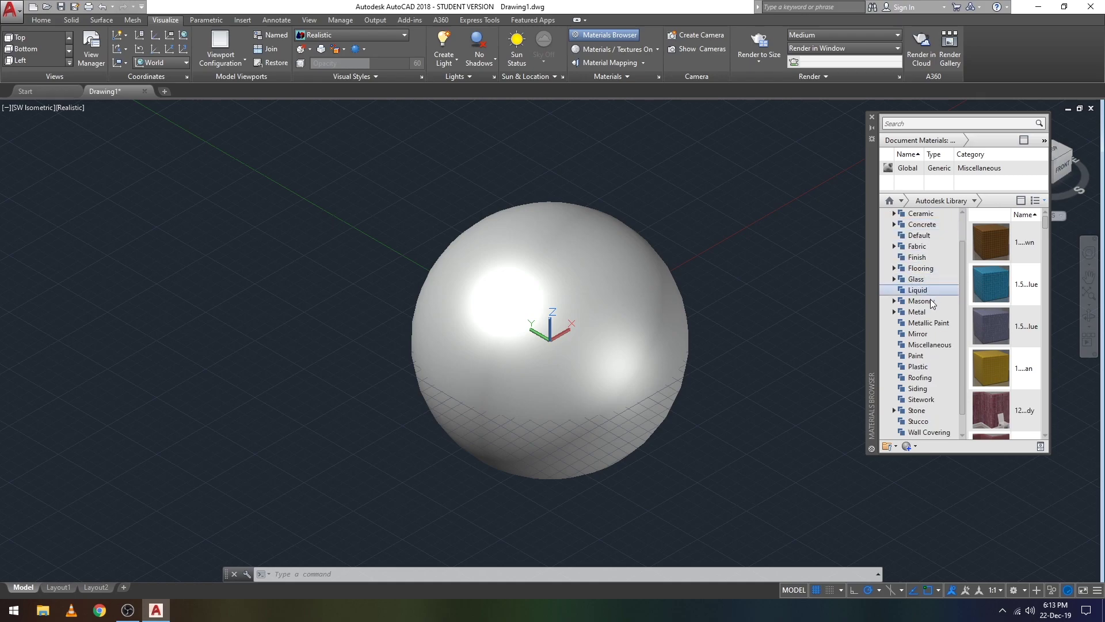
pyautogui.click(923, 312)
pyautogui.click(938, 322)
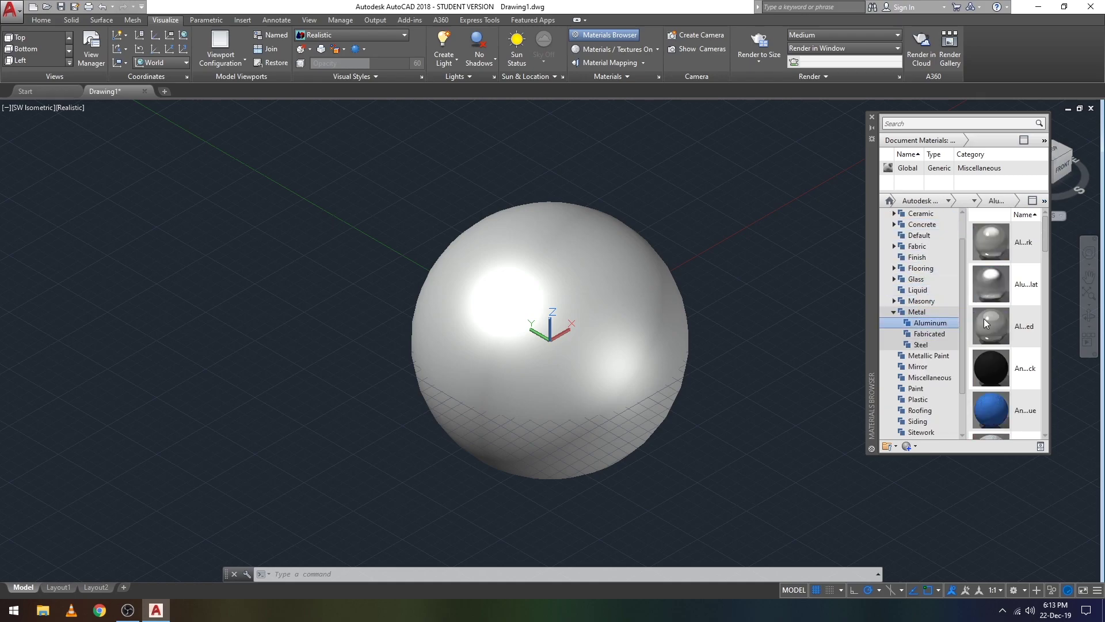
# Window-select the sphere and assign it the dark blue anodized aluminum material
pyautogui.click(1004, 408)
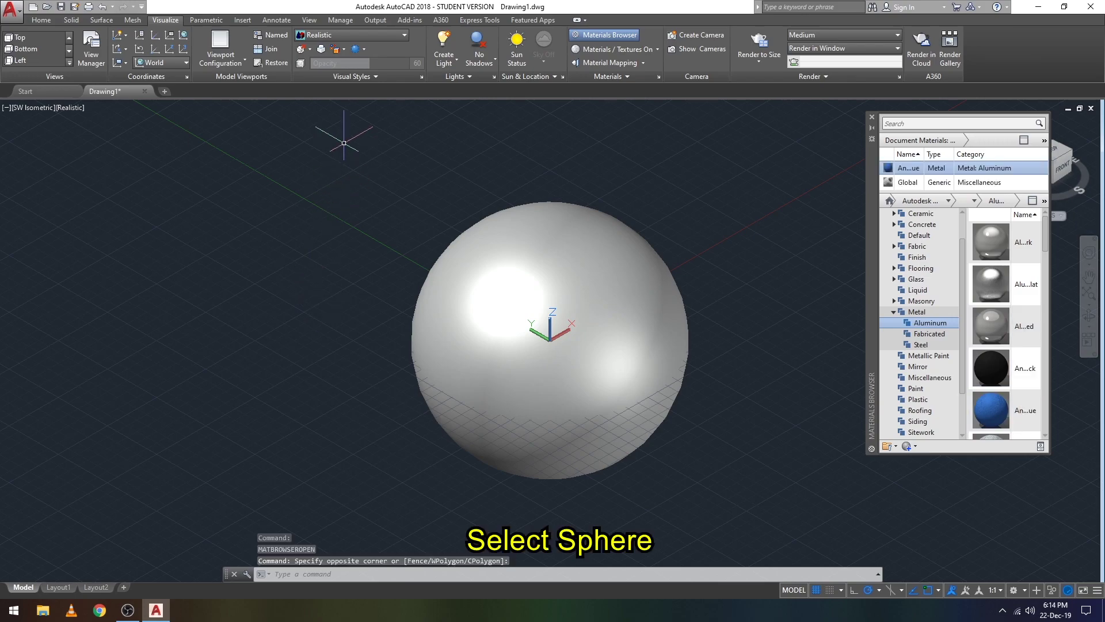
pyautogui.moveTo(343, 142); pyautogui.dragTo(724, 513)
pyautogui.moveTo(1007, 410)
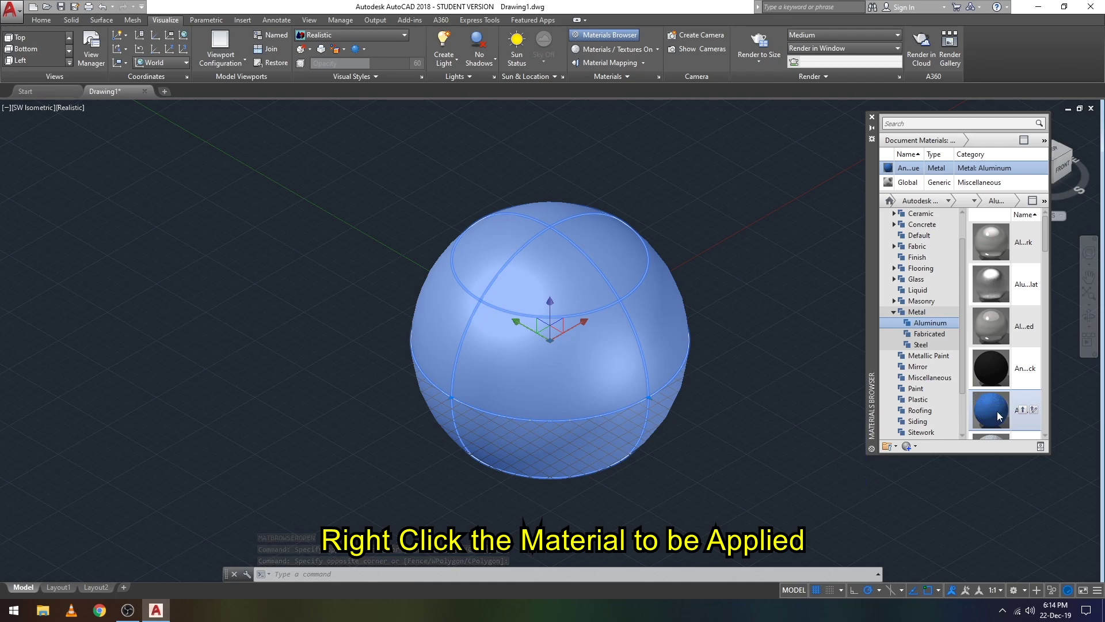
pyautogui.rightClick(999, 412)
pyautogui.click(1027, 420)
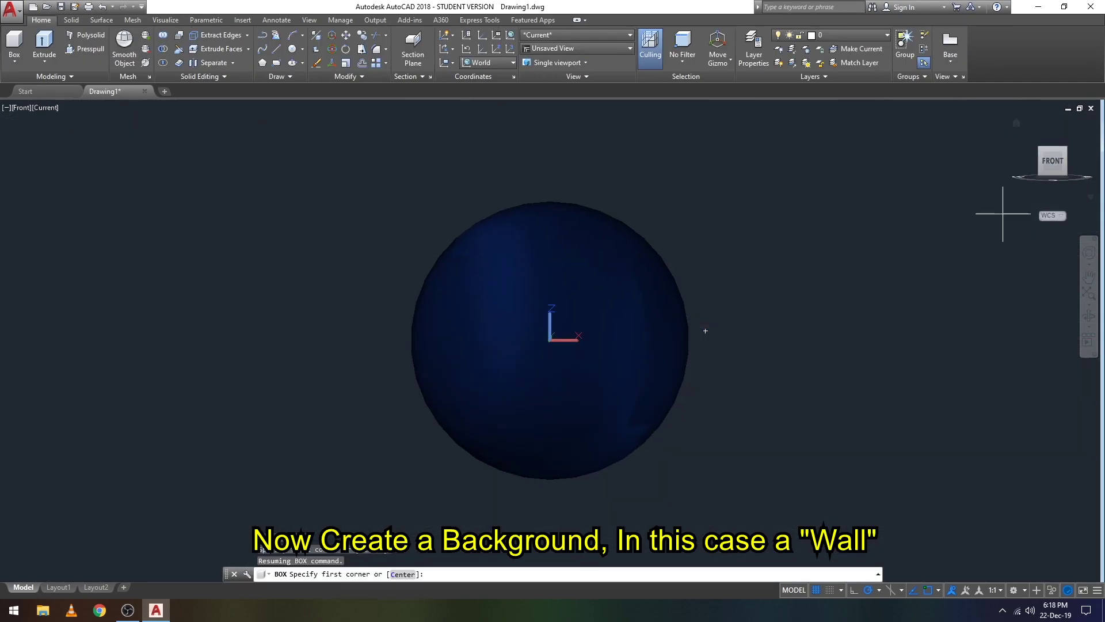
# Draw a flat box slab at the origin, picking its corners in SW Isometric, about 22 units thick
pyautogui.scroll(-5, 379, 452)
pyautogui.click(131, 469)
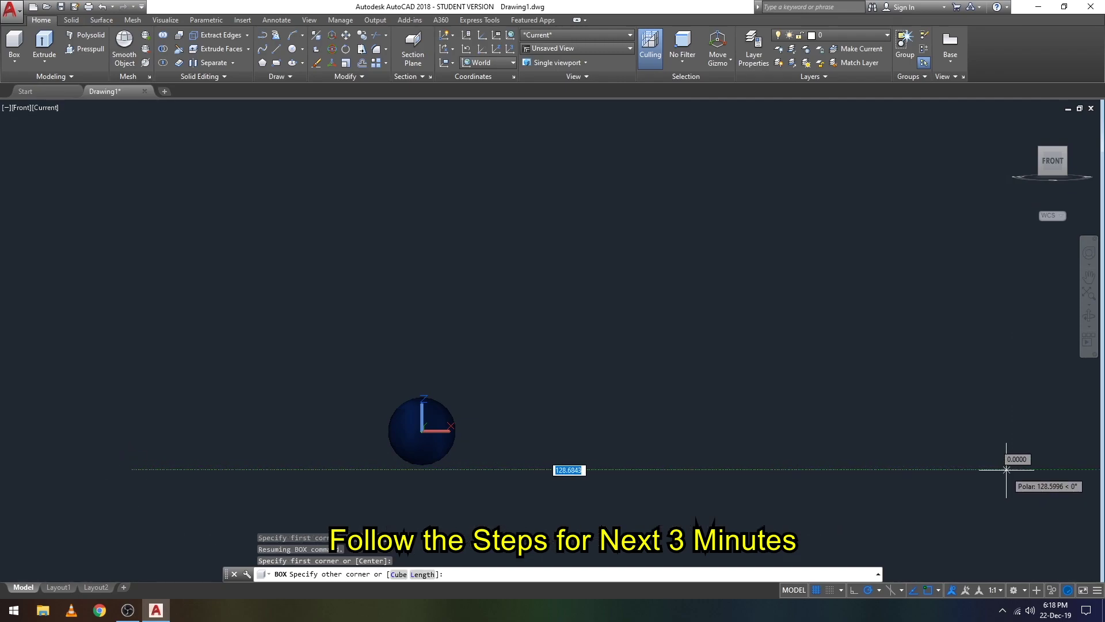
pyautogui.click(719, 470)
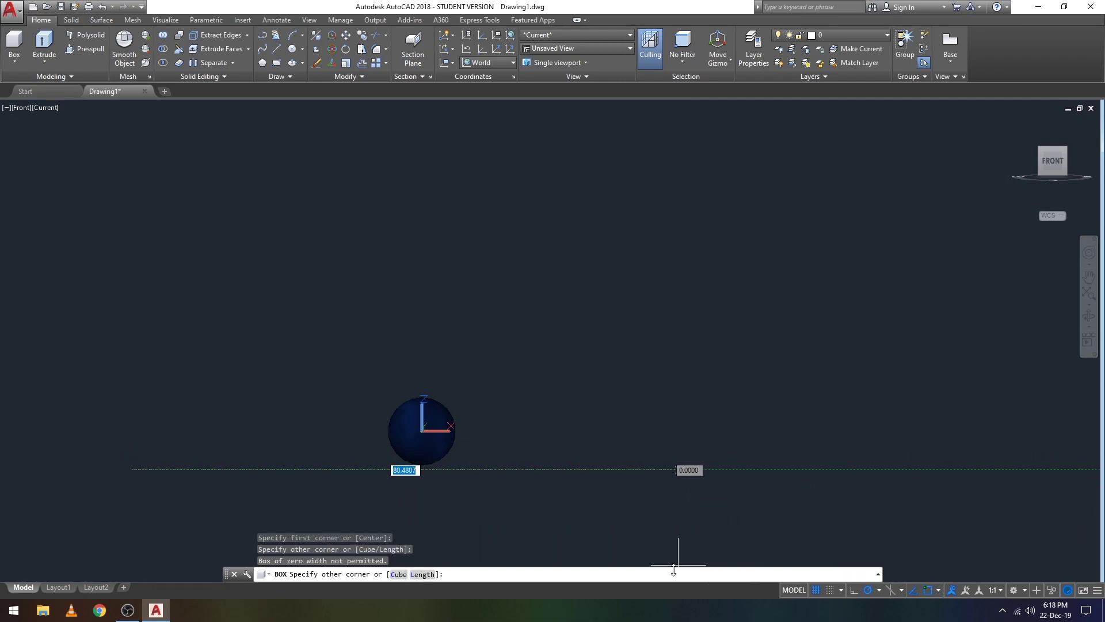
pyautogui.click(1039, 147)
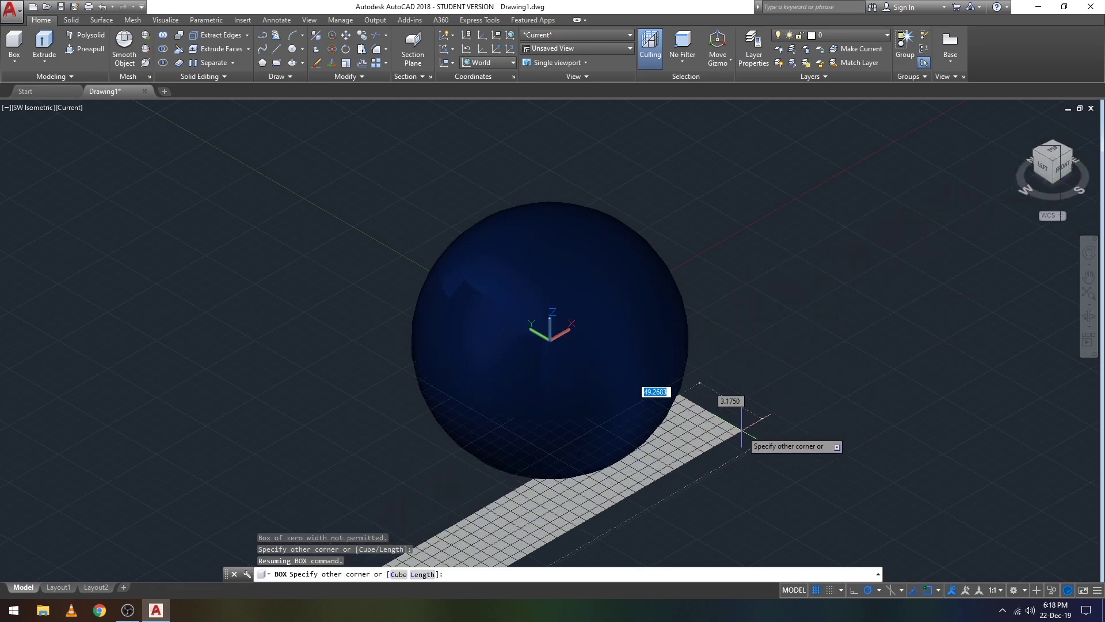
pyautogui.scroll(-3, 492, 452)
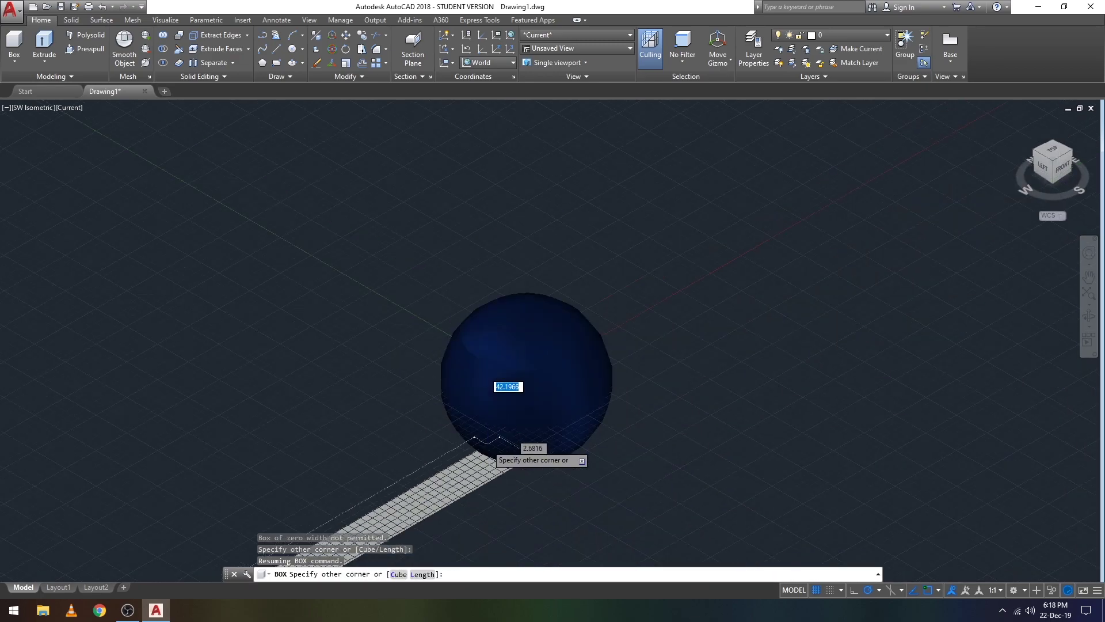
pyautogui.scroll(-5, 487, 447)
pyautogui.scroll(-4, 599, 484)
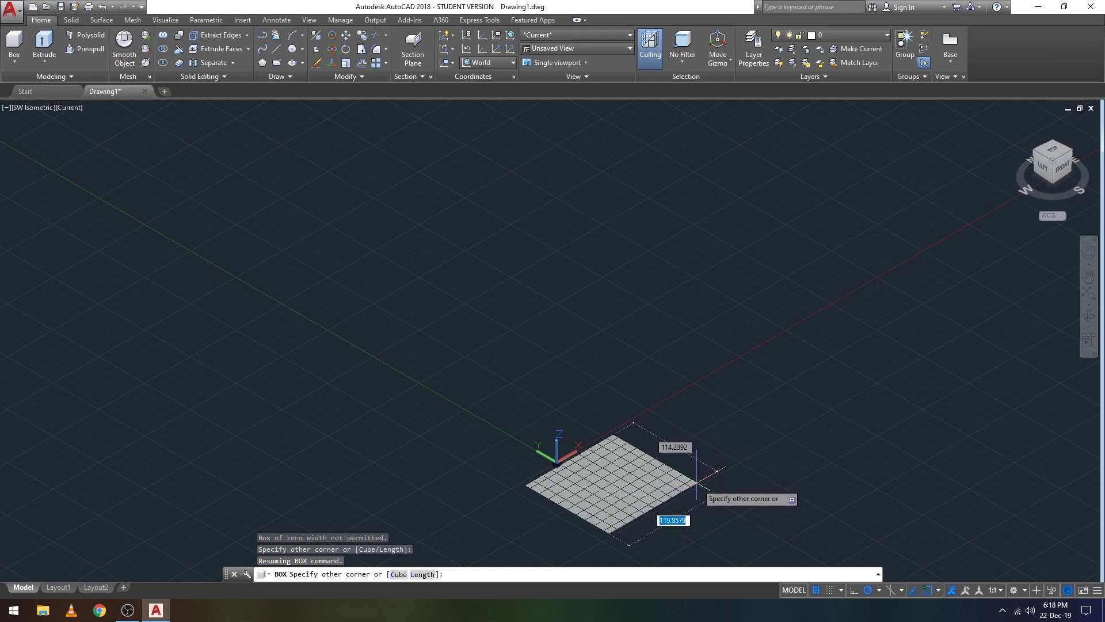
pyautogui.click(697, 483)
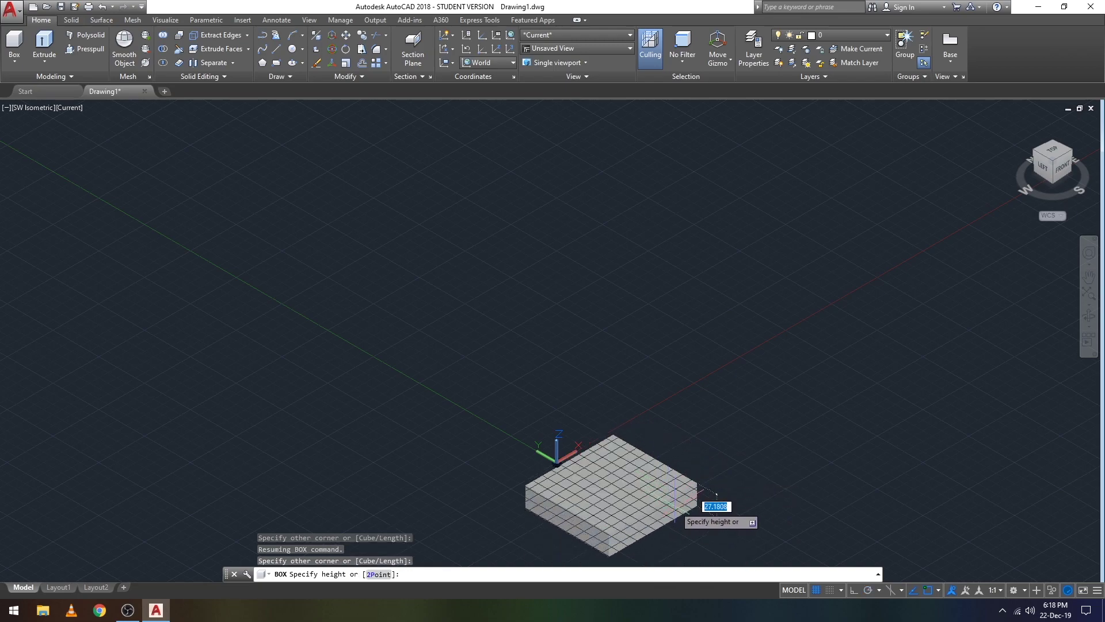
pyautogui.click(676, 496)
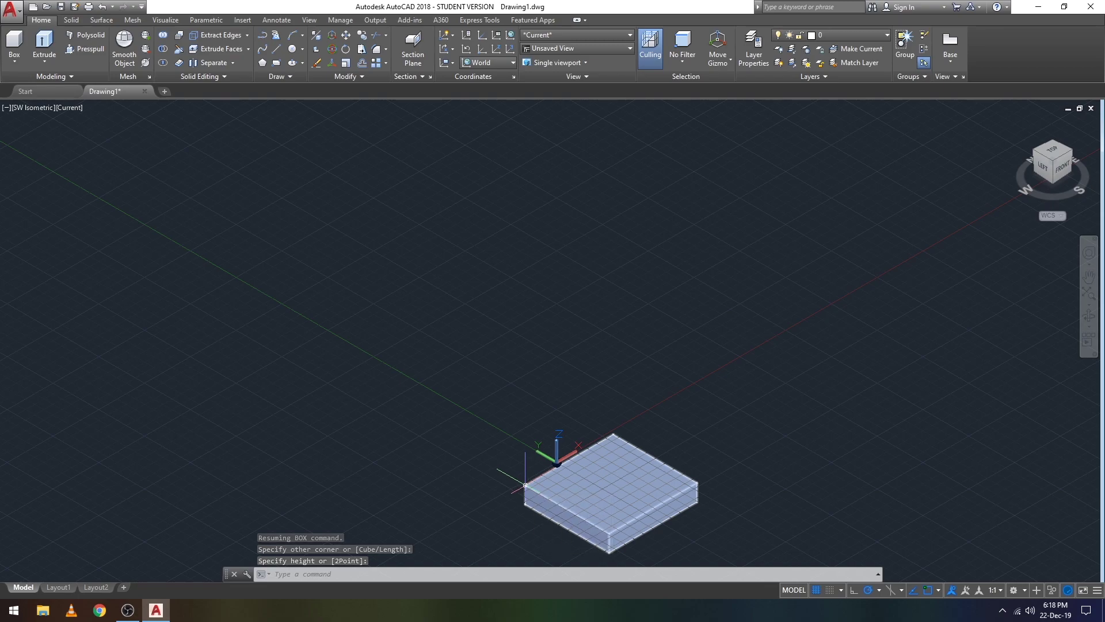
# Draw a second box beside the first, accepting the default height of -22.4242
pyautogui.click(385, 396)
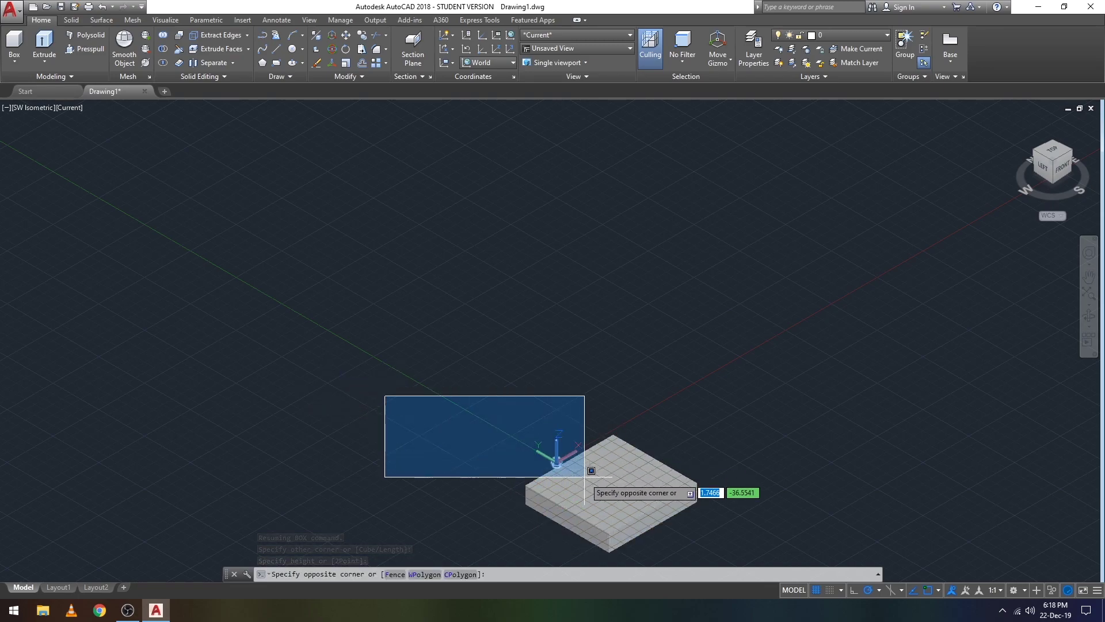
pyautogui.click(14, 61)
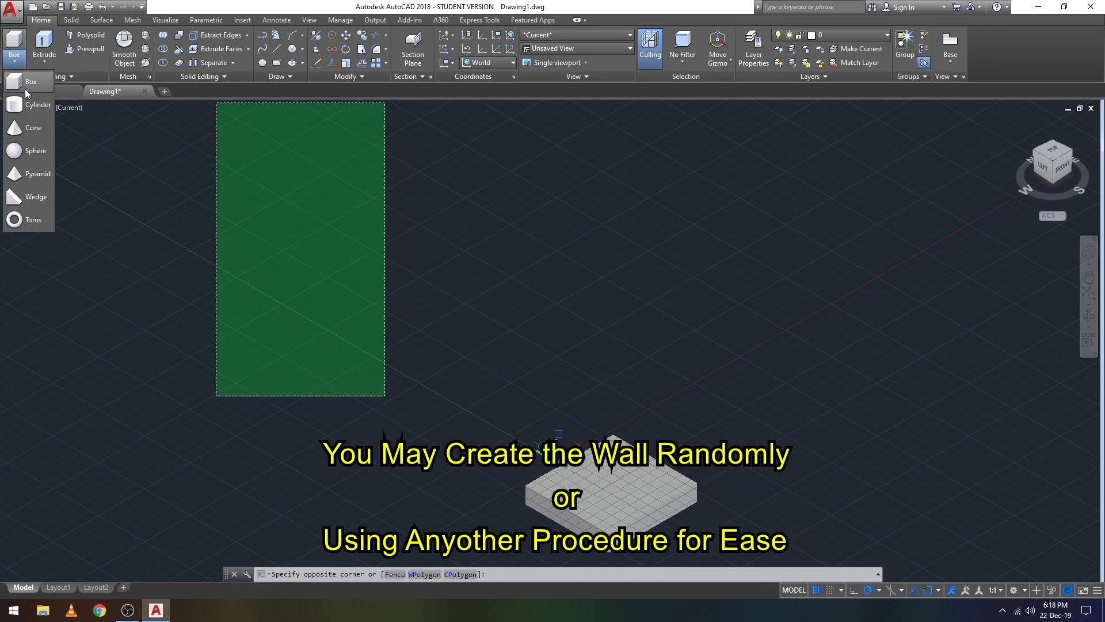
pyautogui.click(37, 82)
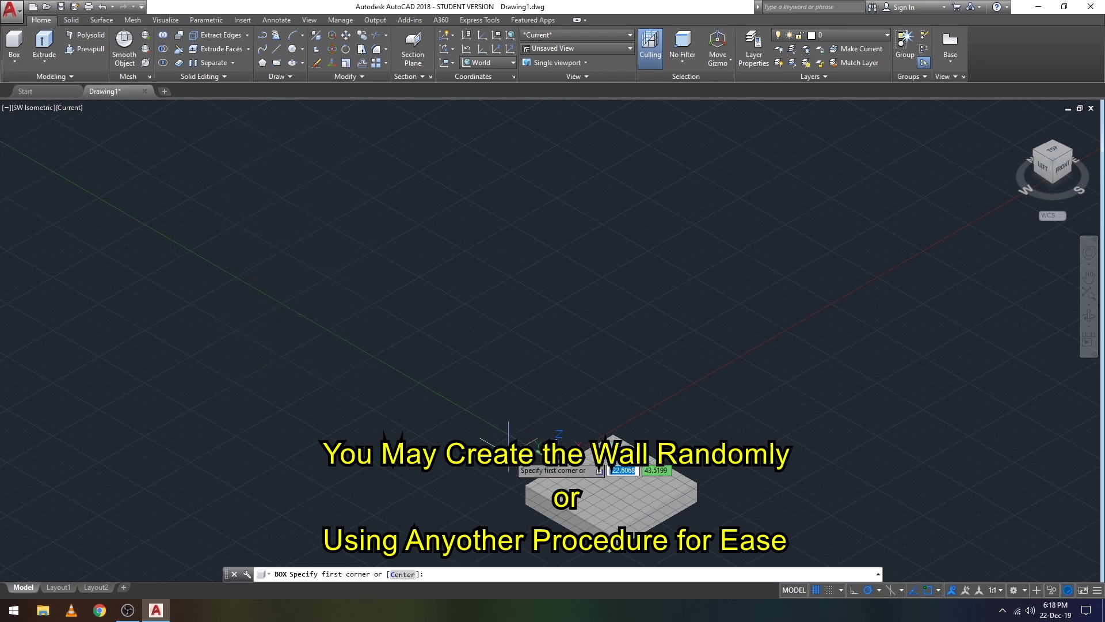
pyautogui.click(525, 504)
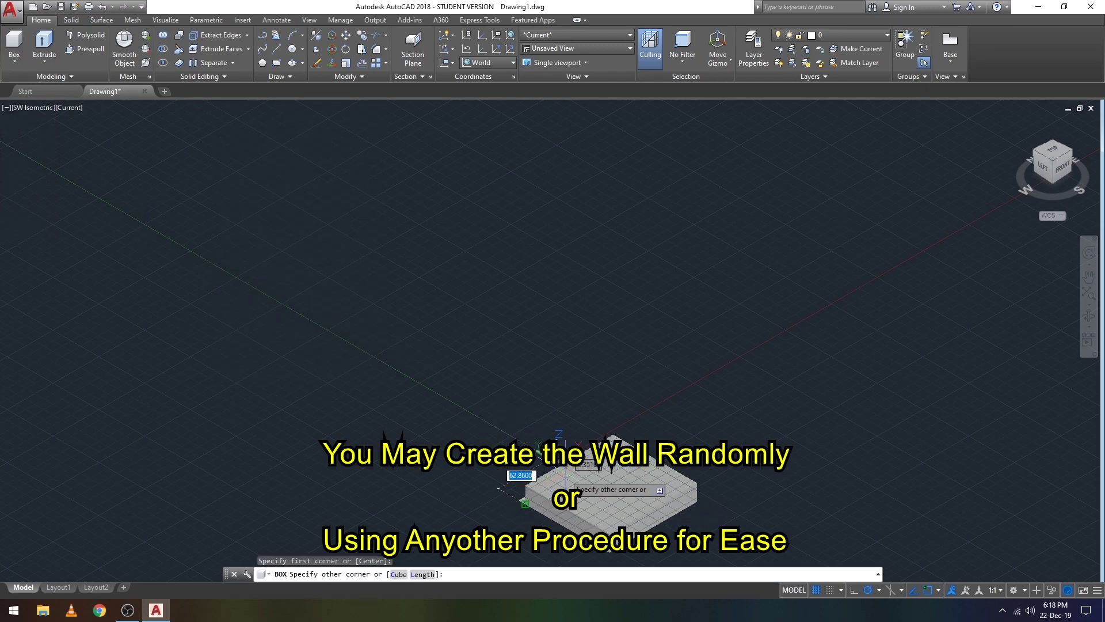
pyautogui.click(613, 453)
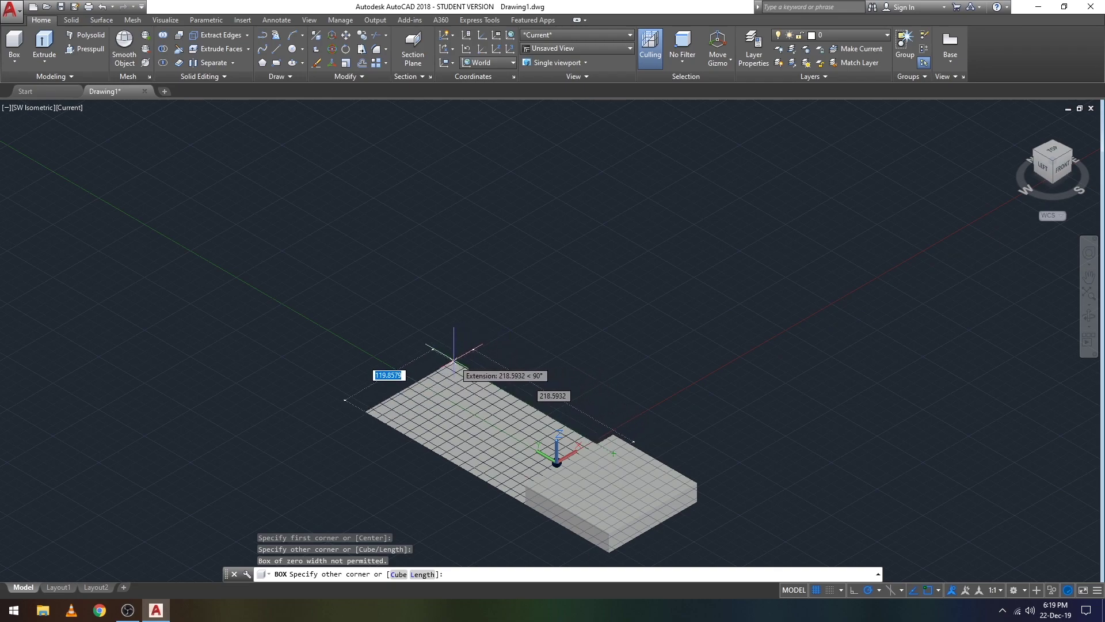
pyautogui.click(457, 362)
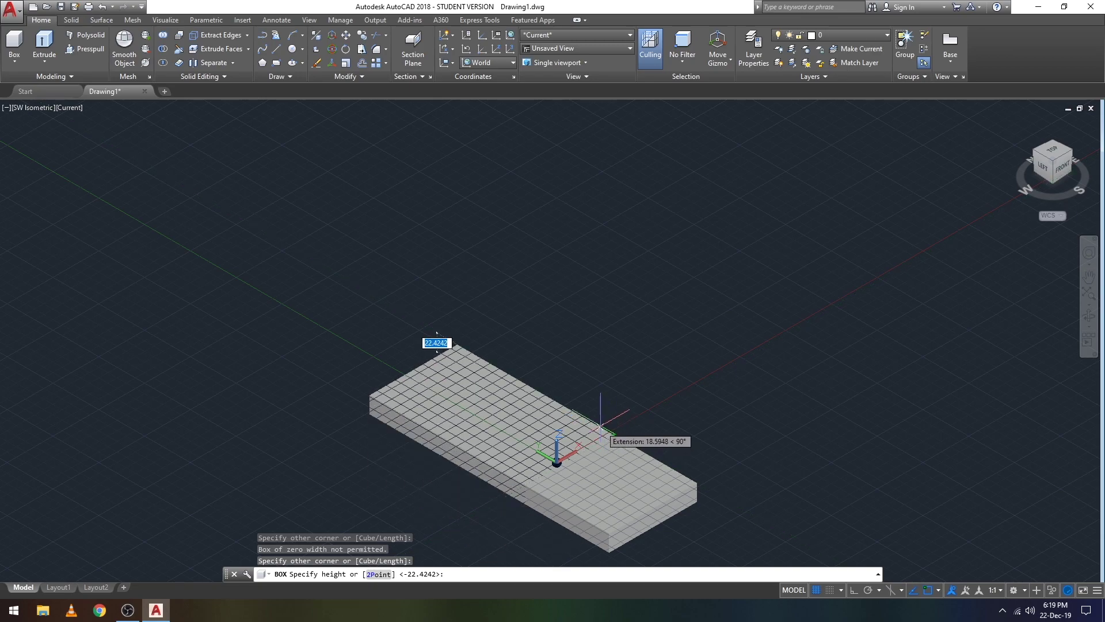
pyautogui.click(600, 426)
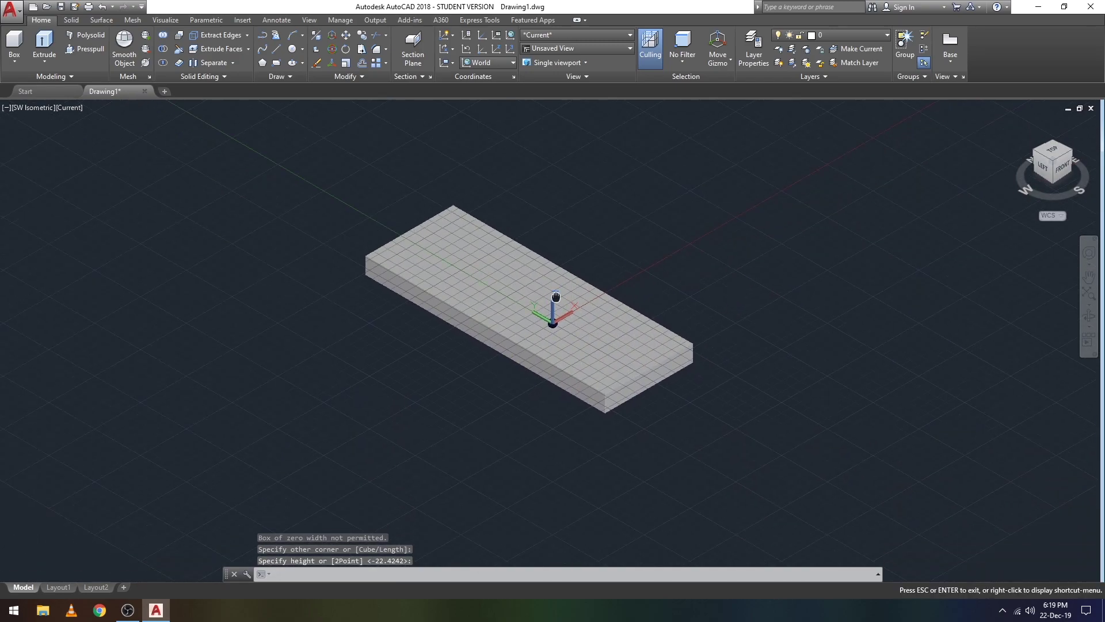
# Zoom and pan to frame the blue sphere against the slab, then show the Visualize tab
pyautogui.scroll(5, 508, 270)
pyautogui.scroll(2, 507, 270)
pyautogui.scroll(5, 507, 269)
pyautogui.scroll(3, 510, 276)
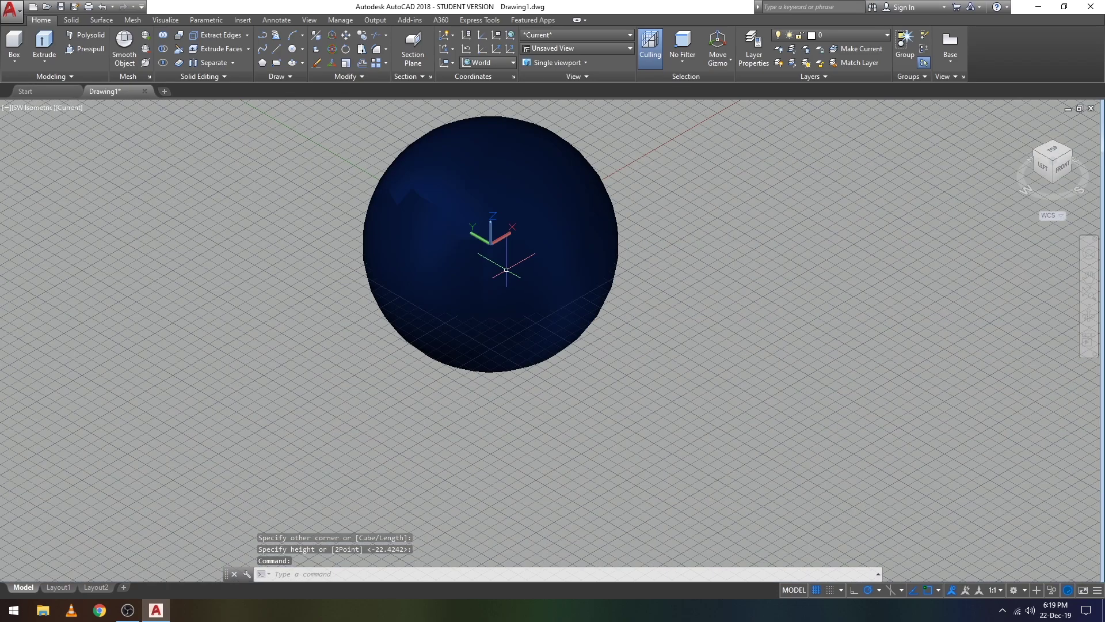
pyautogui.scroll(-6, 483, 296)
pyautogui.scroll(4, 486, 288)
pyautogui.scroll(2, 490, 282)
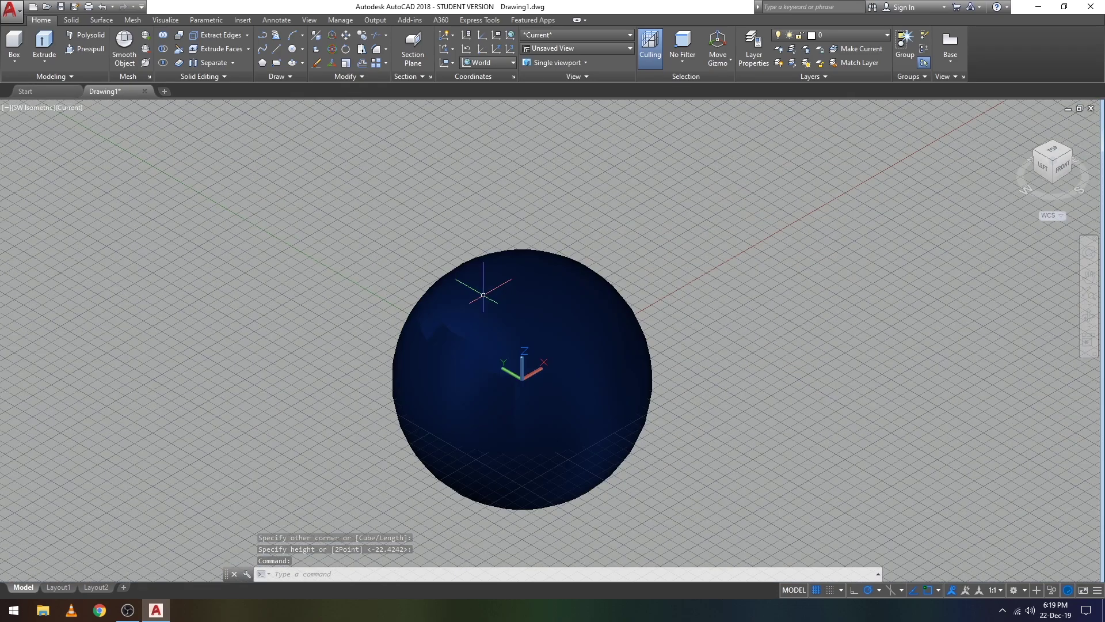
pyautogui.scroll(-2, 485, 285)
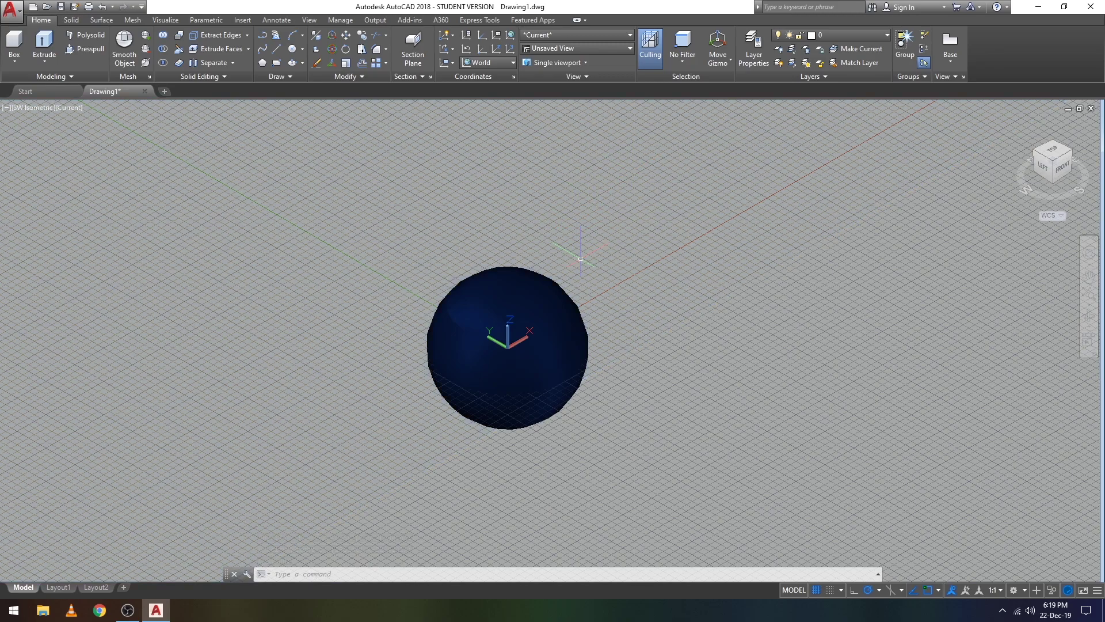
pyautogui.moveTo(617, 257)
pyautogui.mouseDown(button='middle')
pyautogui.moveTo(646, 218)
pyautogui.moveTo(656, 224)
pyautogui.mouseUp(button='middle')
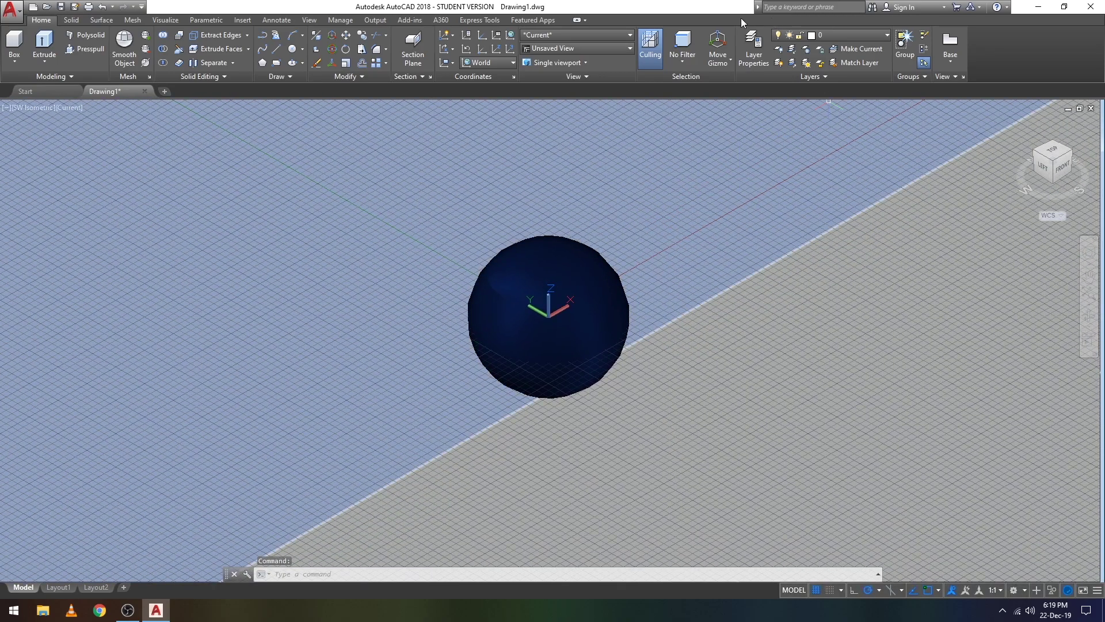
pyautogui.click(165, 20)
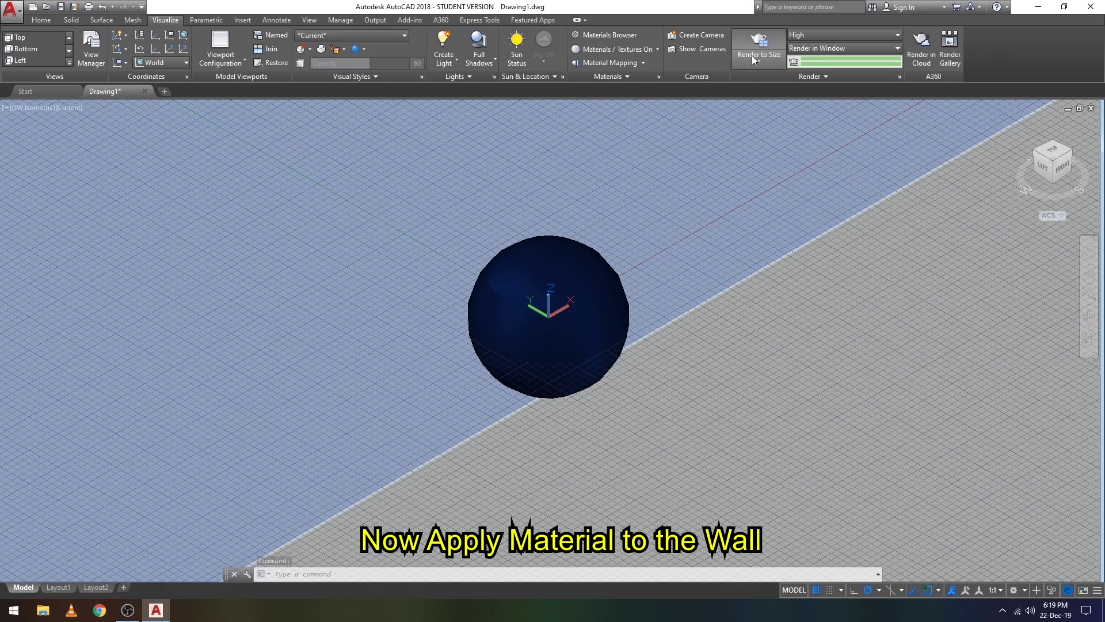
# Open the Materials Browser and navigate to the Stone > Granite materials
pyautogui.click(603, 36)
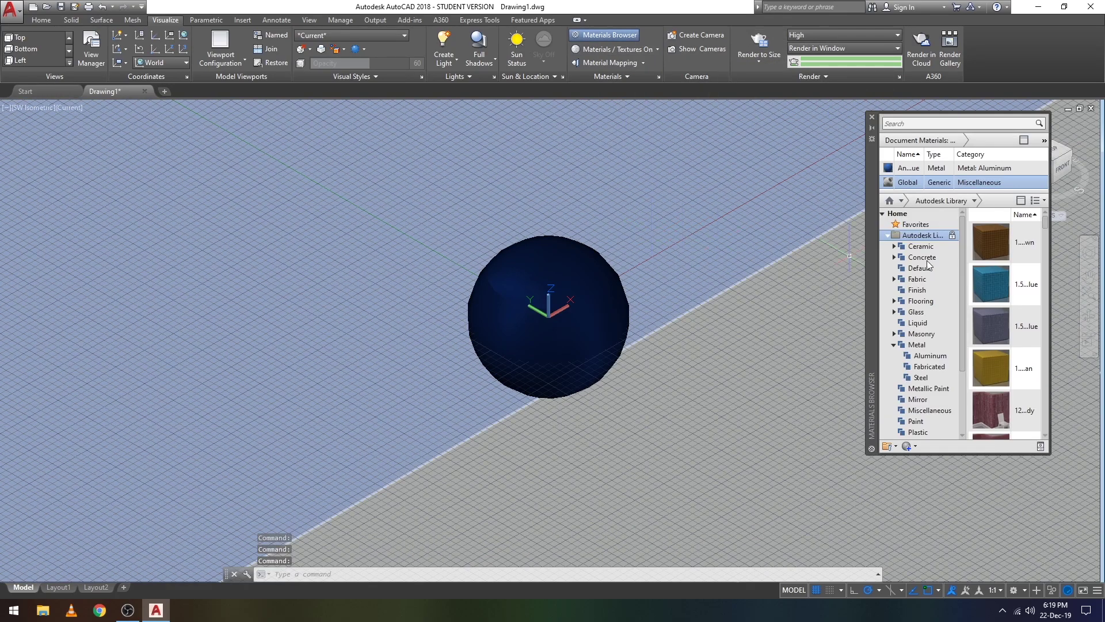
pyautogui.click(894, 345)
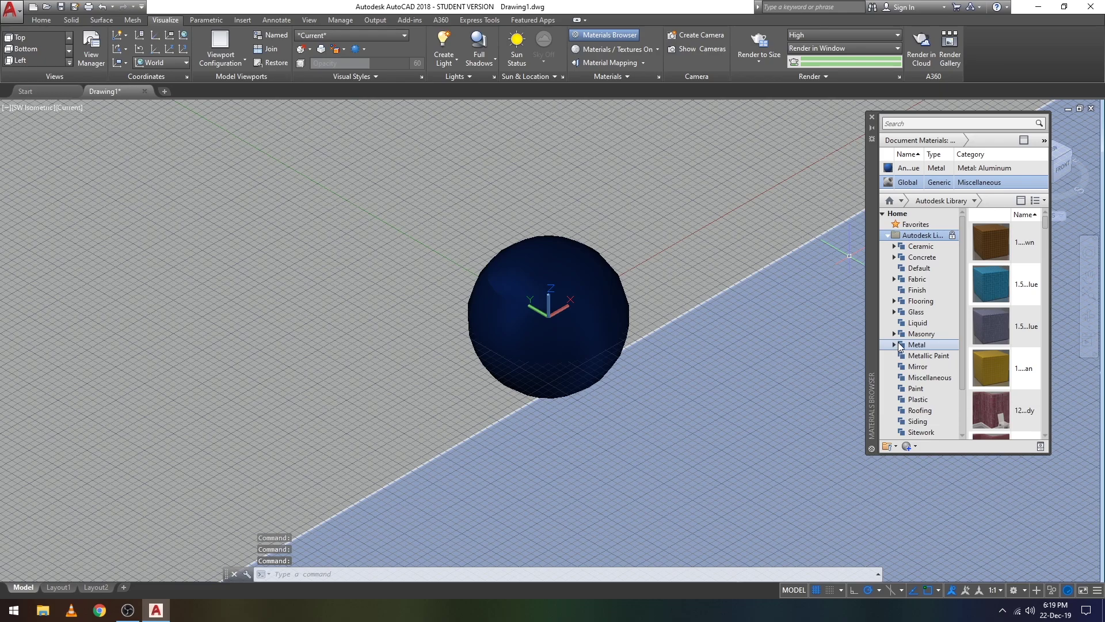
pyautogui.scroll(-3, 915, 327)
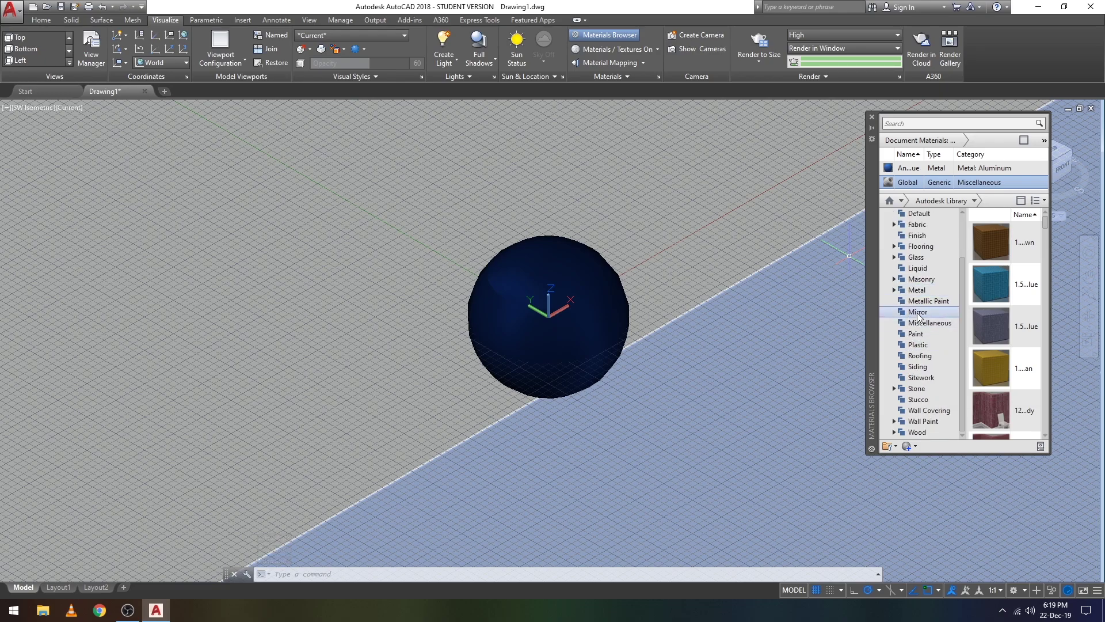
pyautogui.click(894, 390)
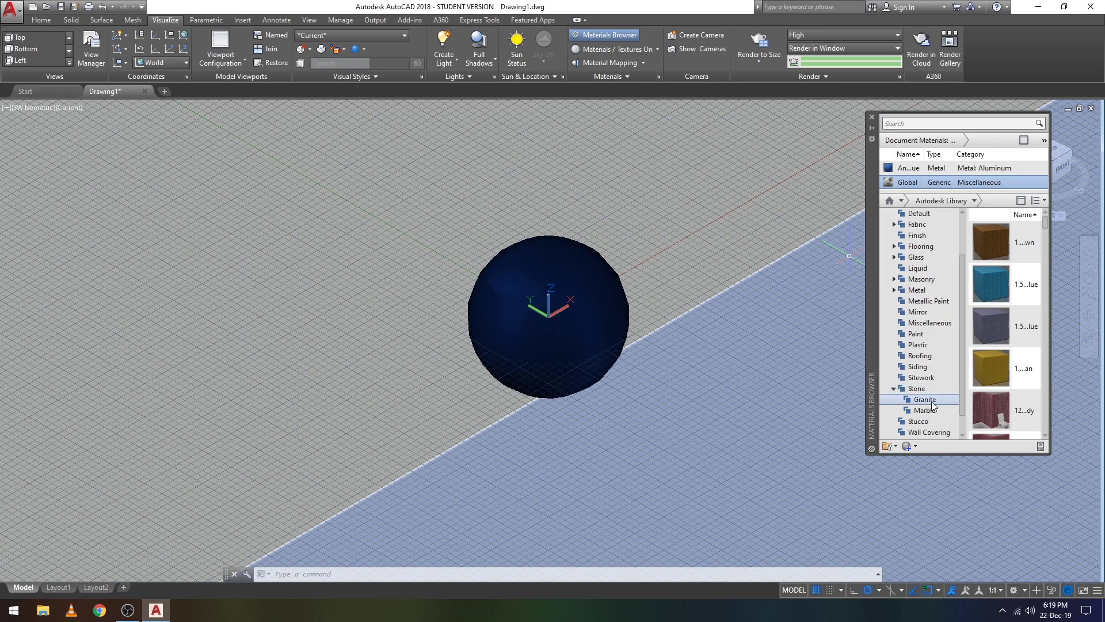
pyautogui.click(928, 400)
pyautogui.moveTo(1001, 367)
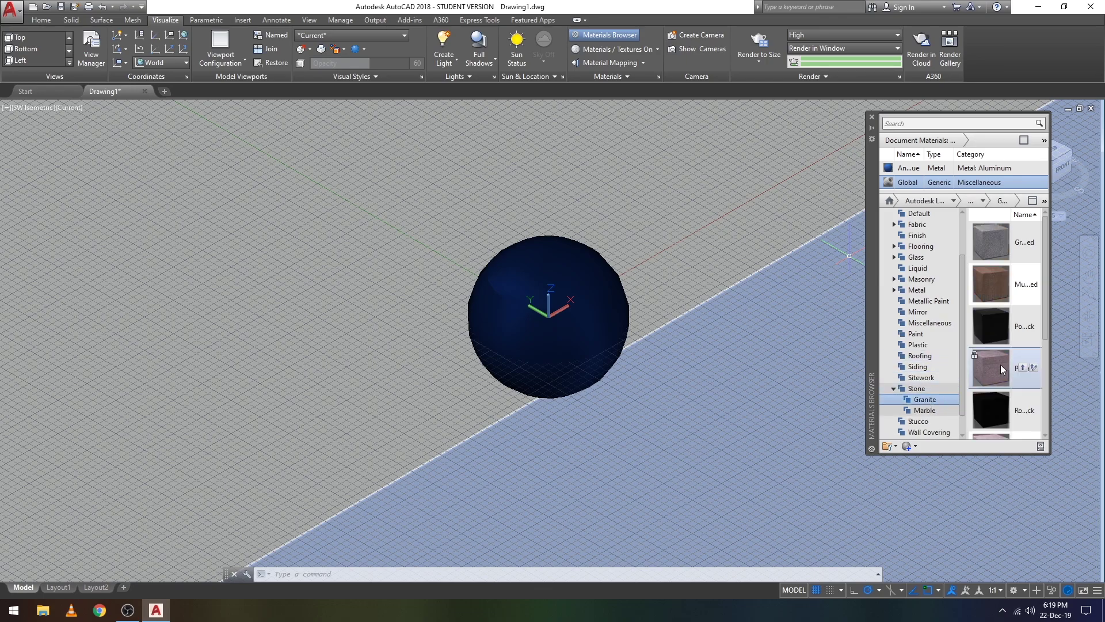
# Assign a Granite stone material to the selected wall slab, then close the browser and hide the grid
pyautogui.click(796, 292)
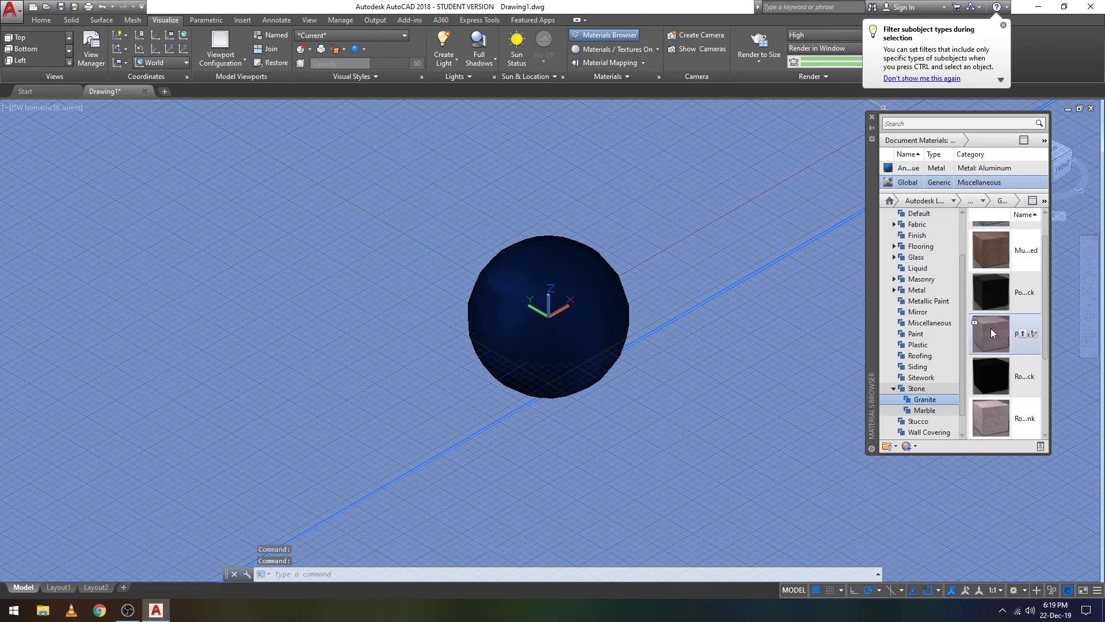
pyautogui.rightClick(943, 402)
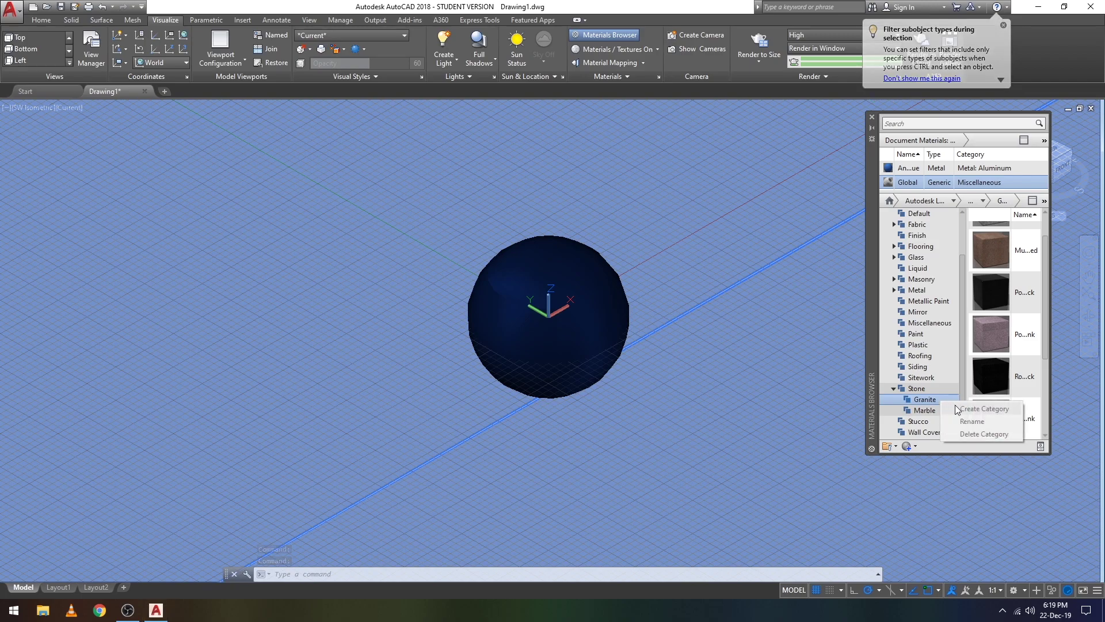
pyautogui.click(1046, 341)
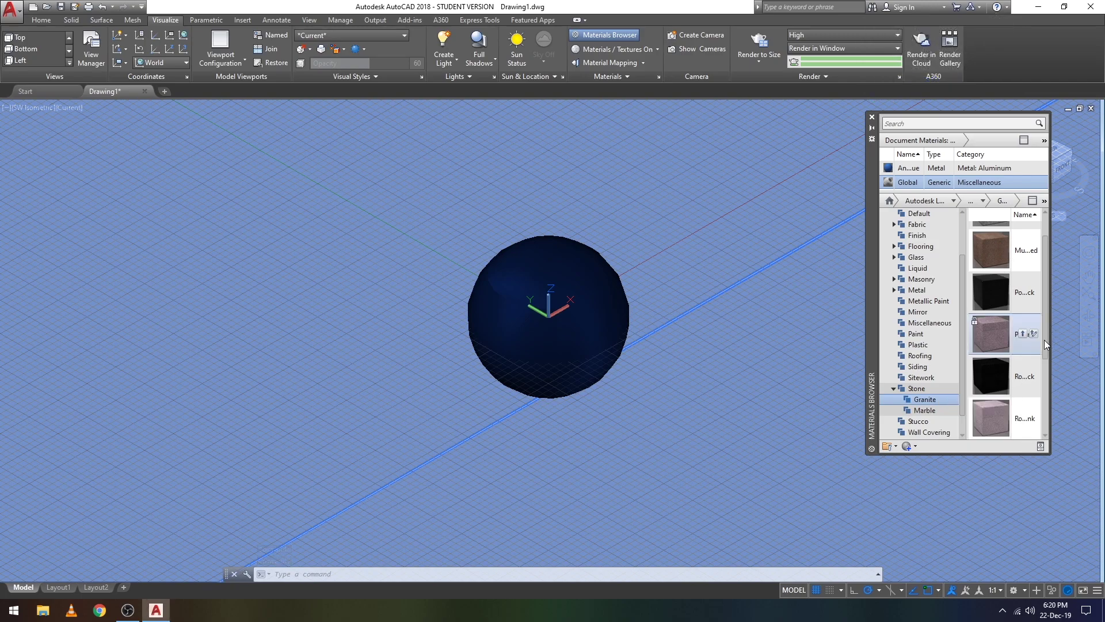
pyautogui.scroll(1, 1044, 339)
pyautogui.rightClick(1029, 247)
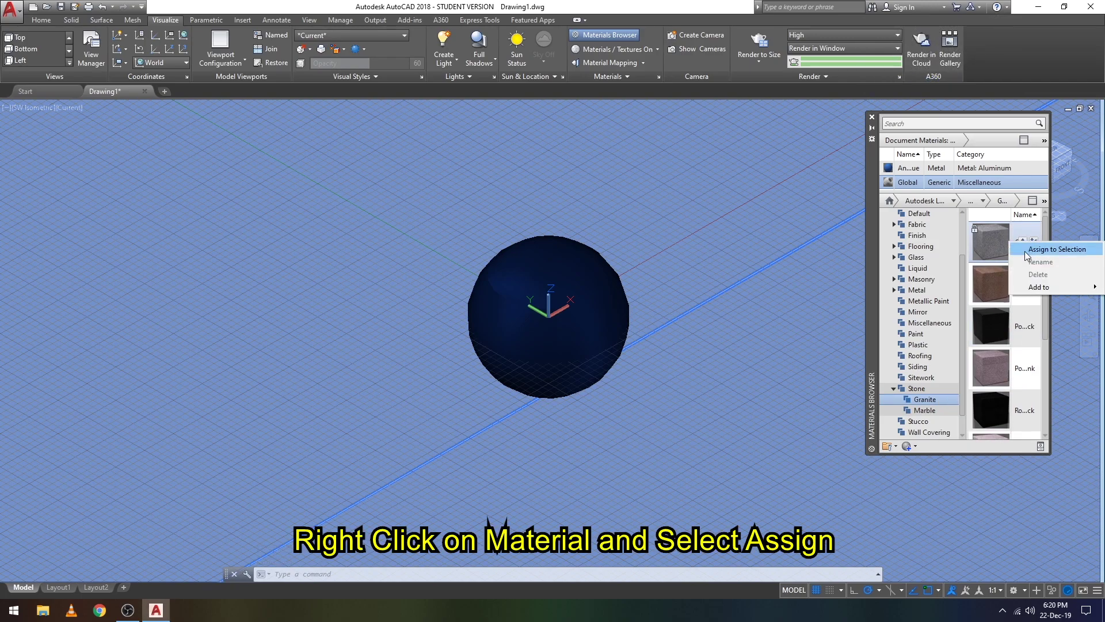
pyautogui.click(1029, 249)
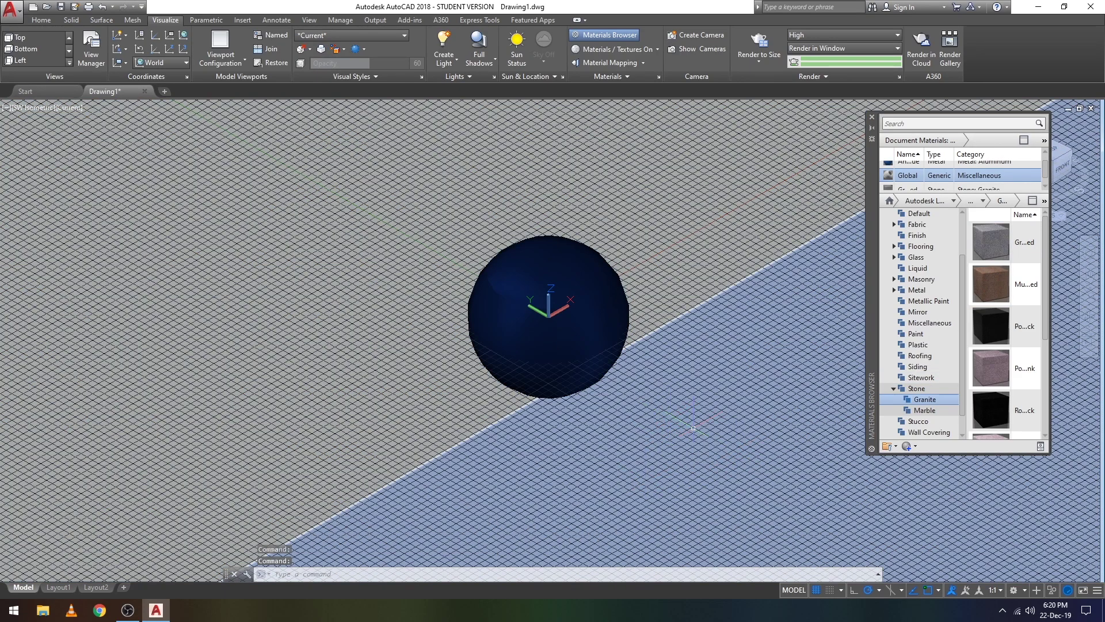
pyautogui.click(817, 590)
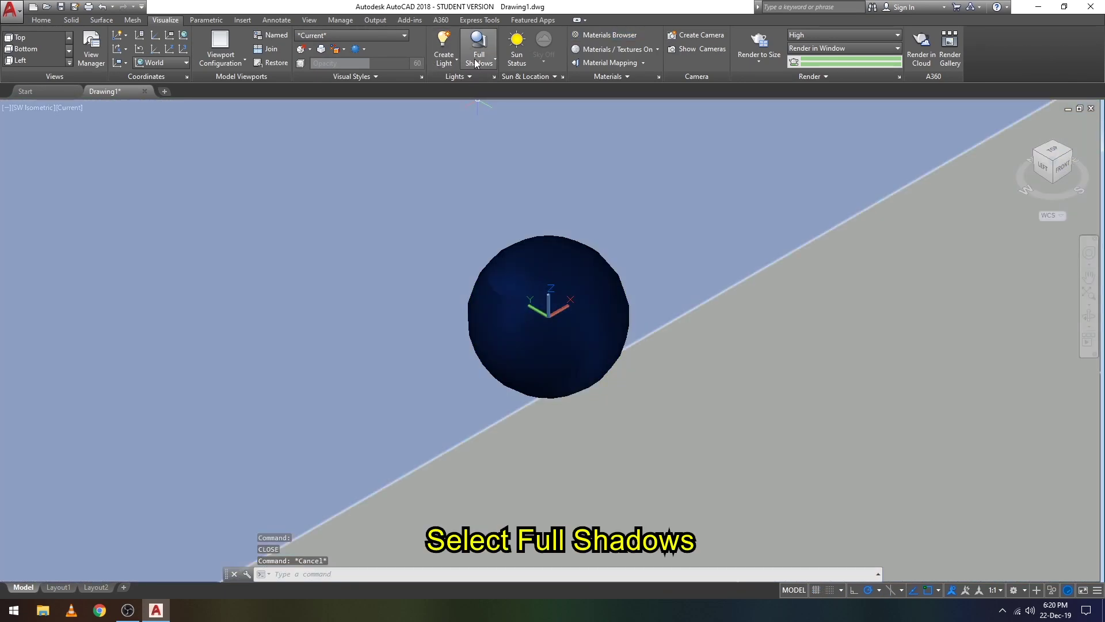
# Turn on Full Shadows and render the sphere scene at 1920 x 1080
pyautogui.click(475, 63)
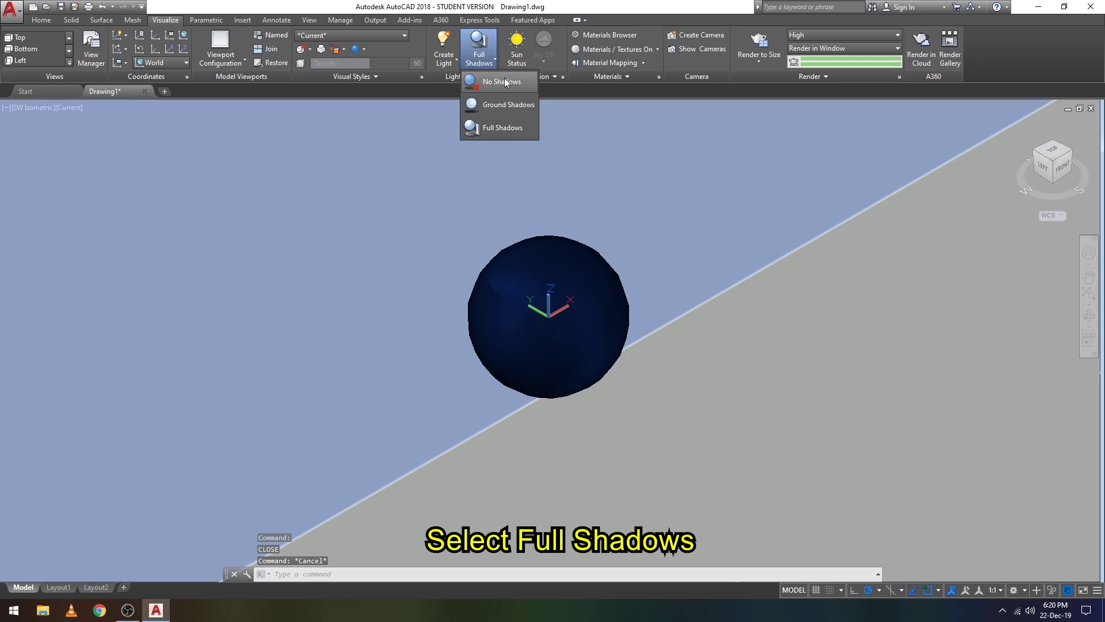
pyautogui.click(496, 127)
pyautogui.click(780, 65)
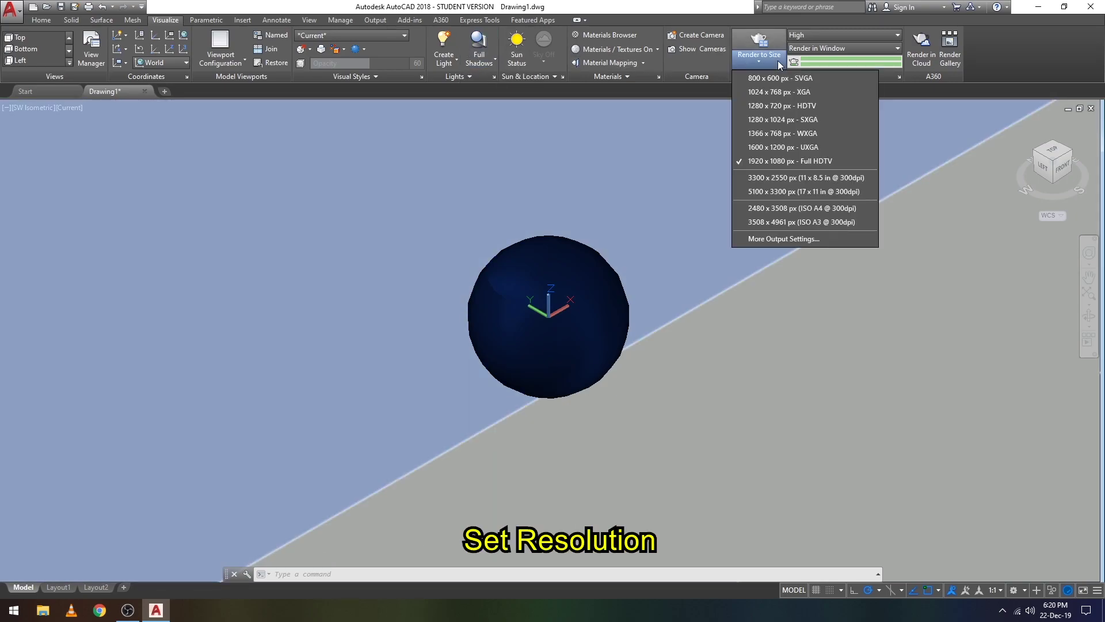
pyautogui.click(764, 49)
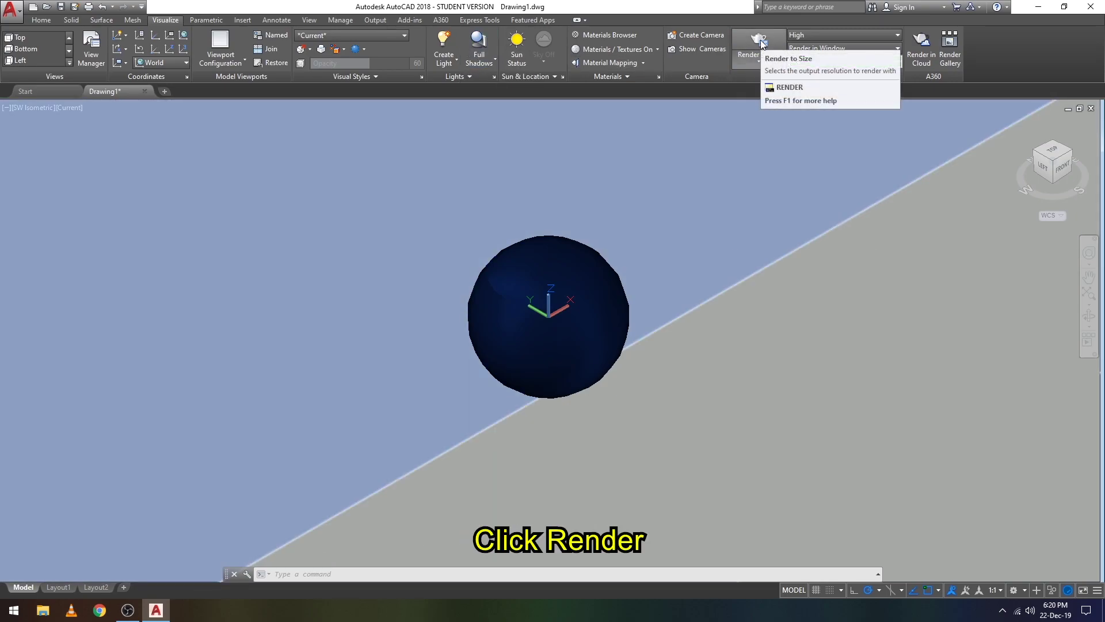
pyautogui.click(760, 43)
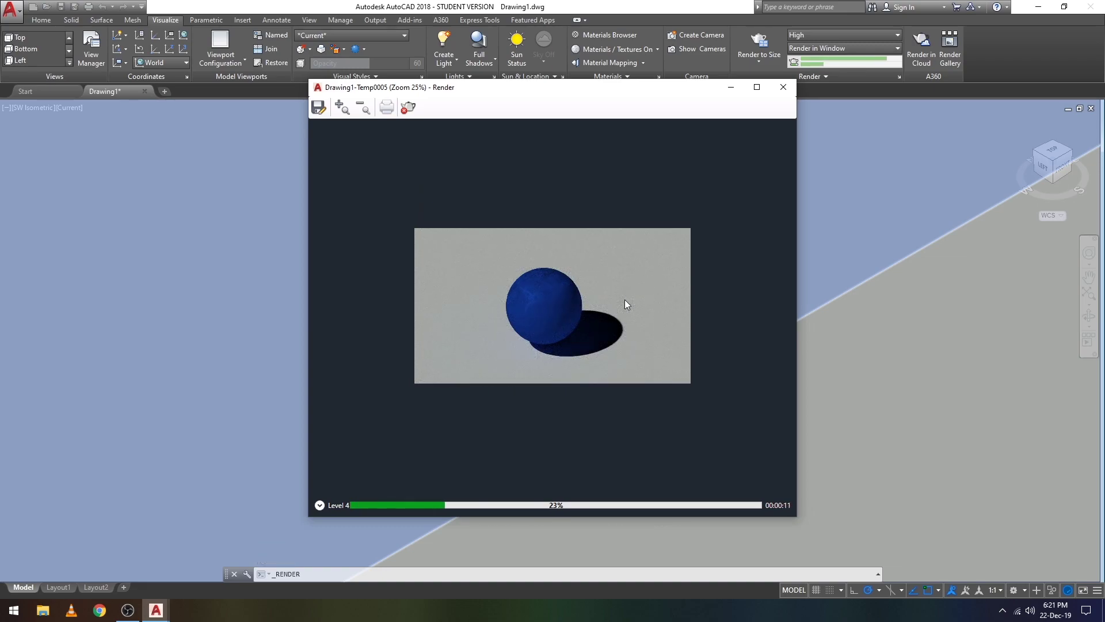
# Maximize the render window and zoom the finished sphere render
pyautogui.doubleClick(502, 88)
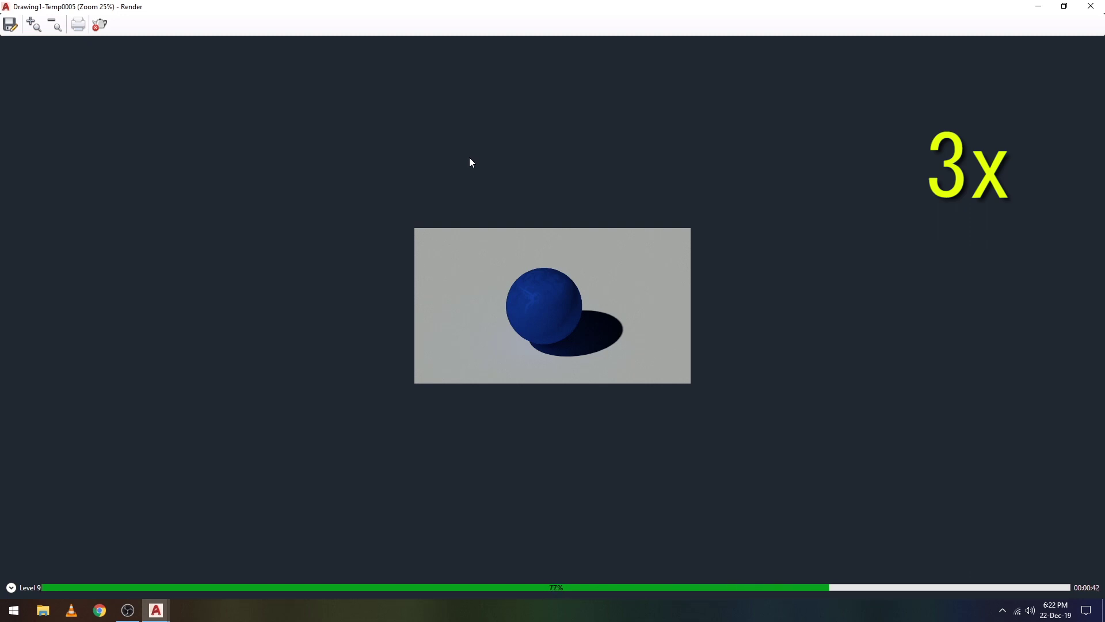
pyautogui.scroll(1, 560, 244)
pyautogui.scroll(1, 560, 243)
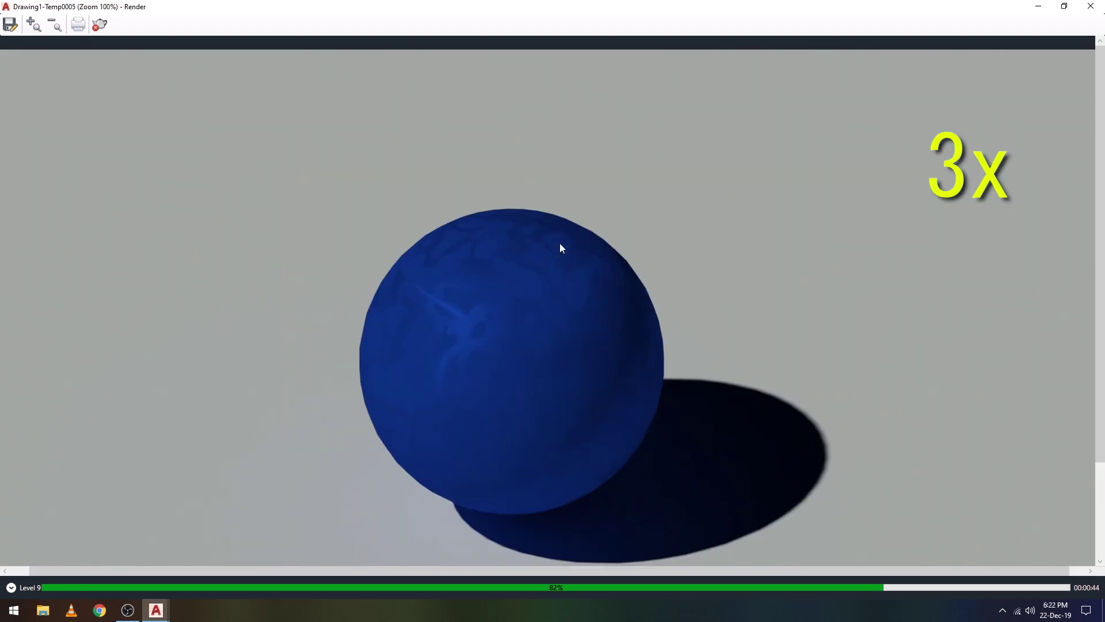
pyautogui.click(55, 24)
pyautogui.scroll(1, 521, 245)
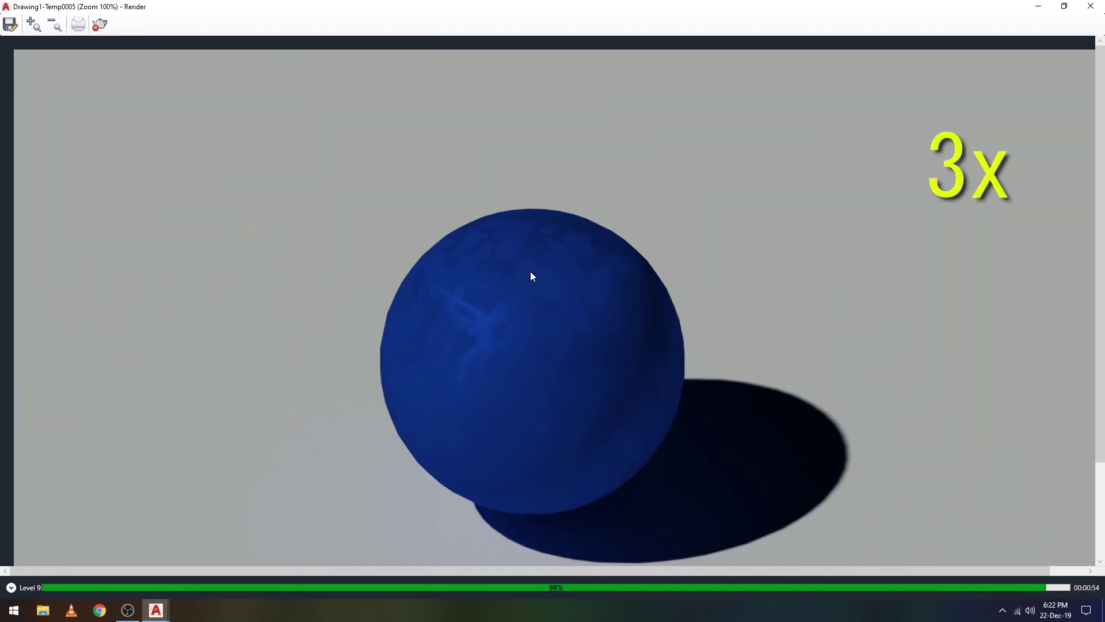
pyautogui.scroll(-1, 542, 327)
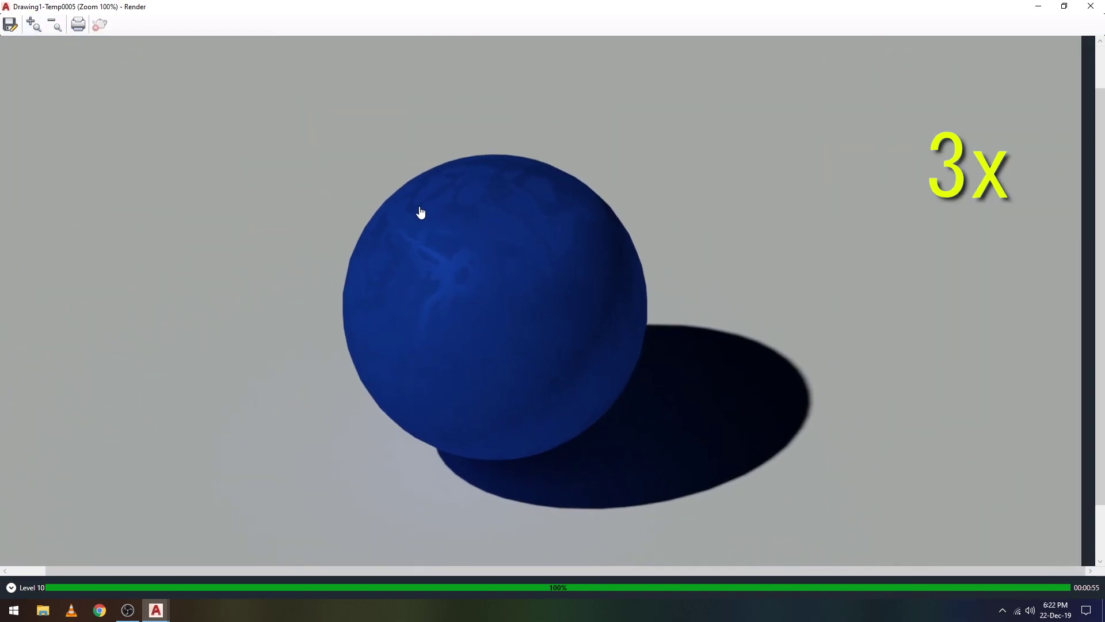
# Review the render history list, then bring up the Render Output File save dialog
pyautogui.click(11, 587)
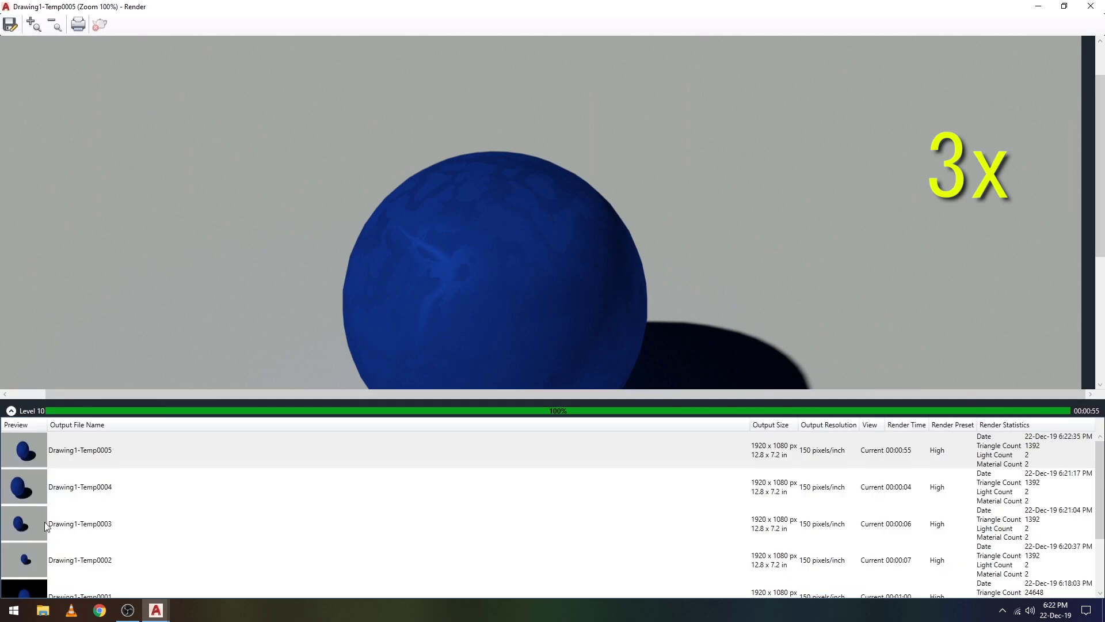
pyautogui.scroll(-2, 841, 467)
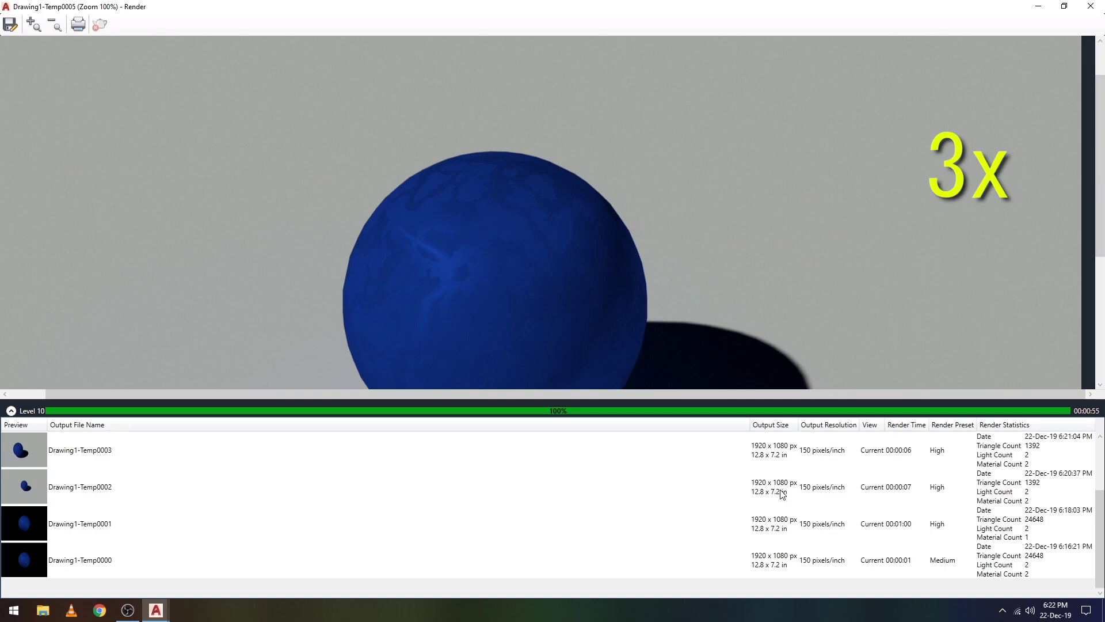
pyautogui.scroll(2, 783, 494)
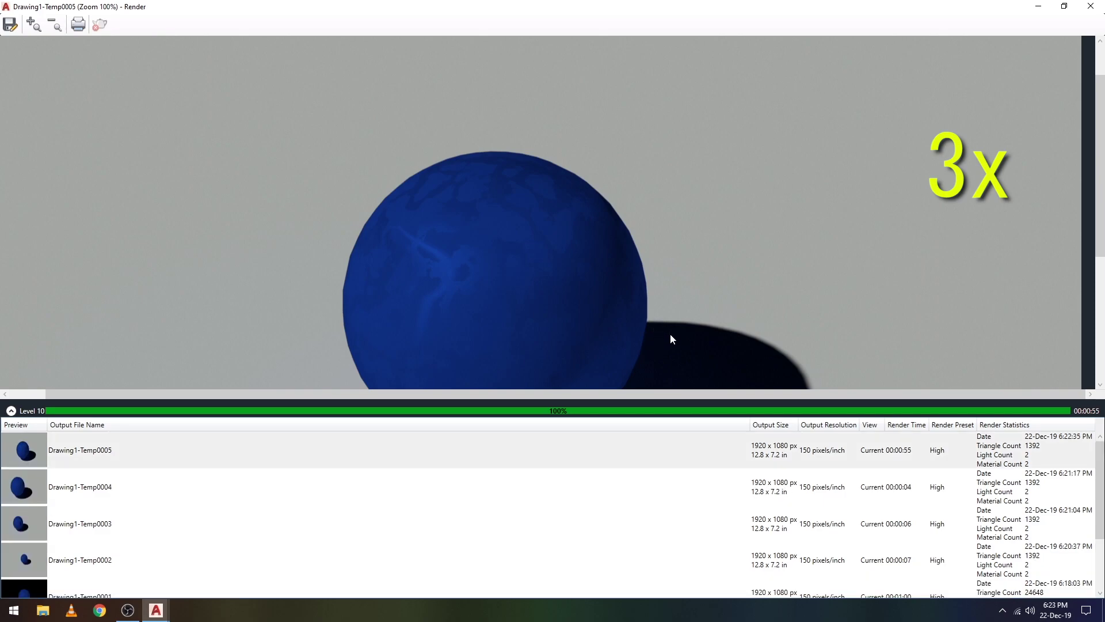
pyautogui.click(11, 411)
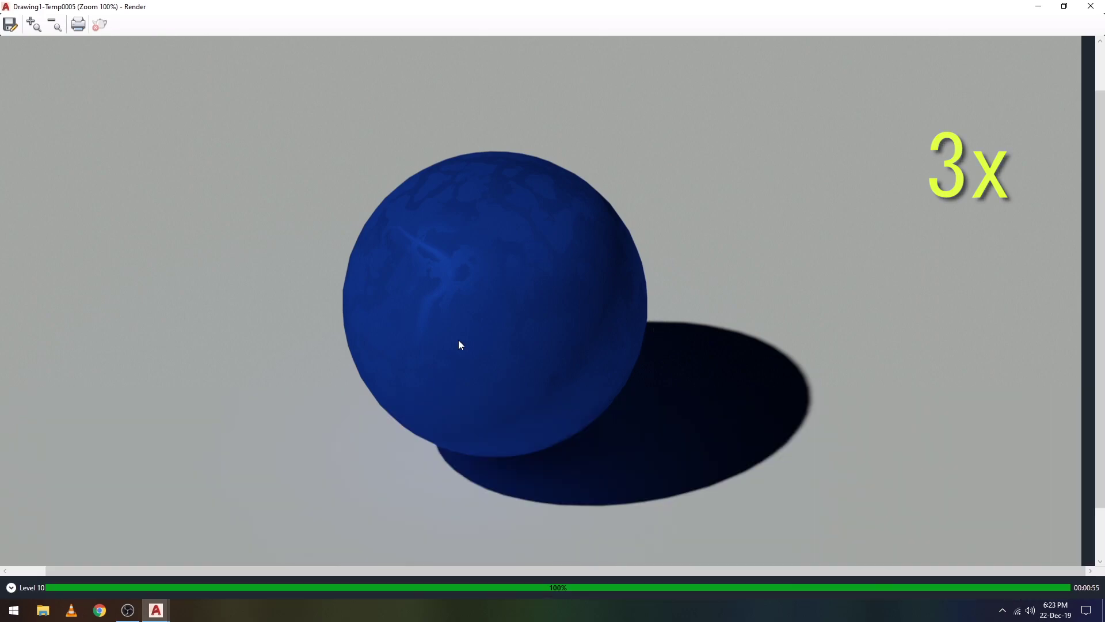
pyautogui.click(10, 24)
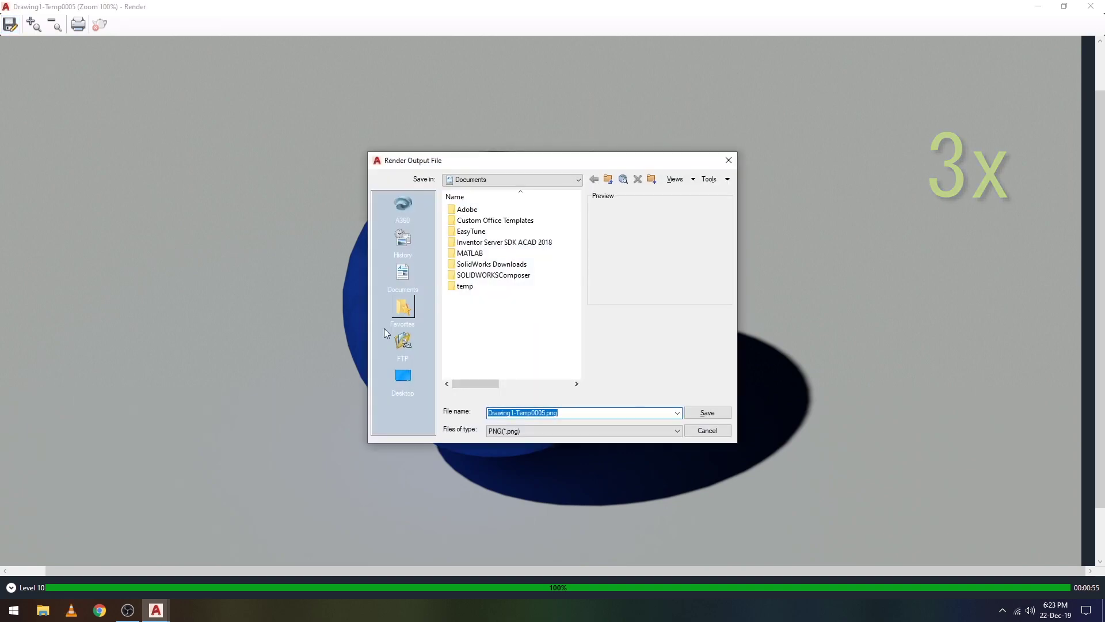
# Browse to E:\SNOW Youtube\Thumbnails and set the file type to JPEG
pyautogui.click(405, 382)
pyautogui.doubleClick(469, 242)
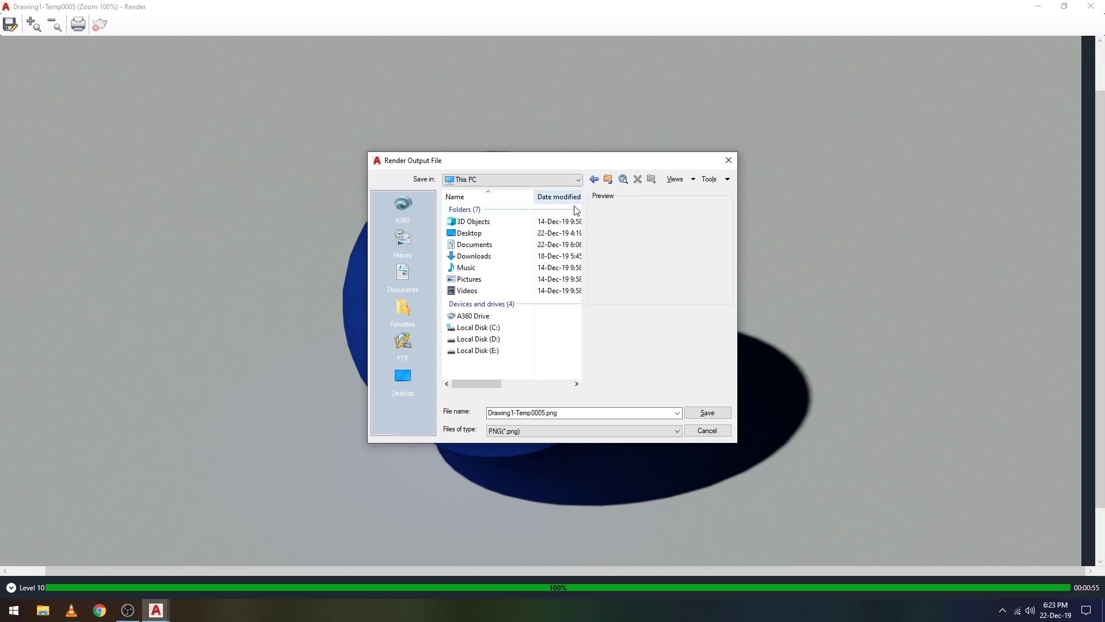
pyautogui.doubleClick(483, 349)
pyautogui.doubleClick(488, 253)
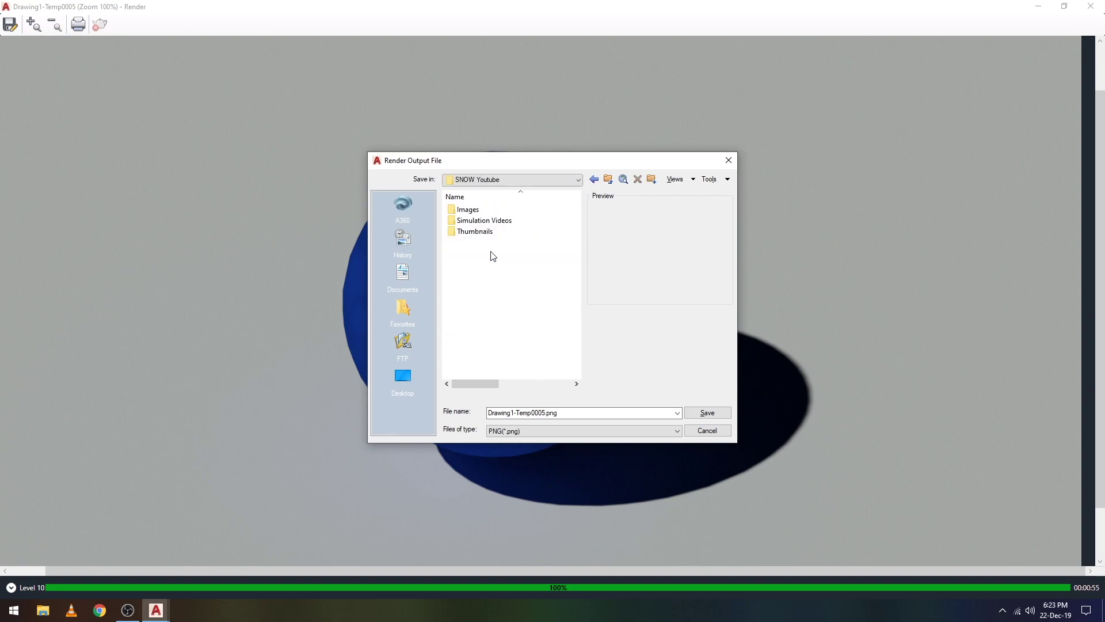
pyautogui.doubleClick(482, 231)
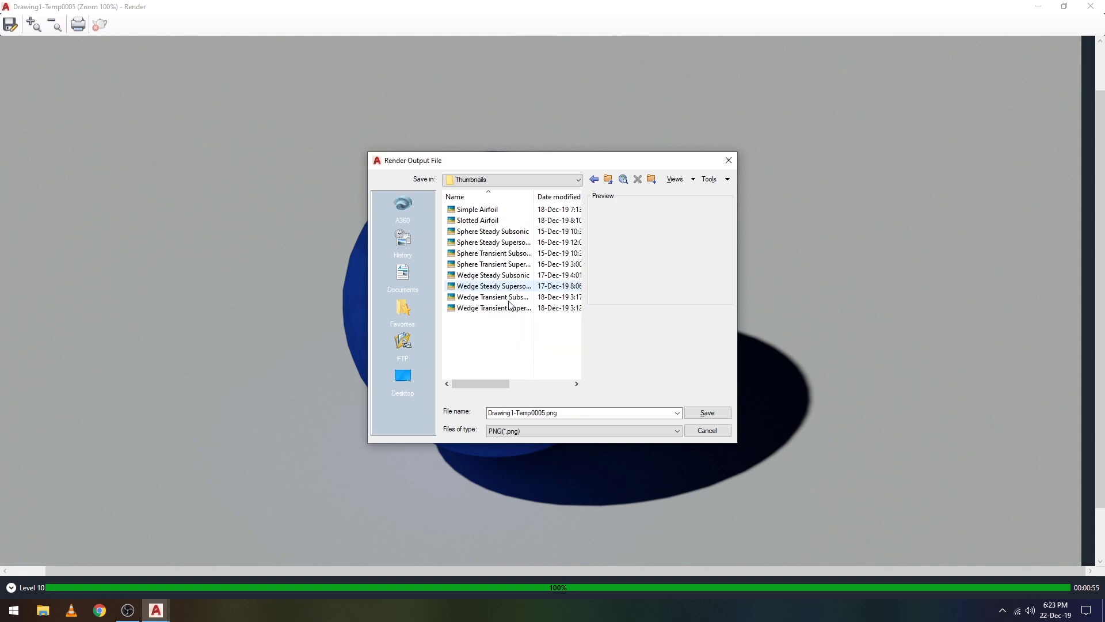
pyautogui.click(544, 430)
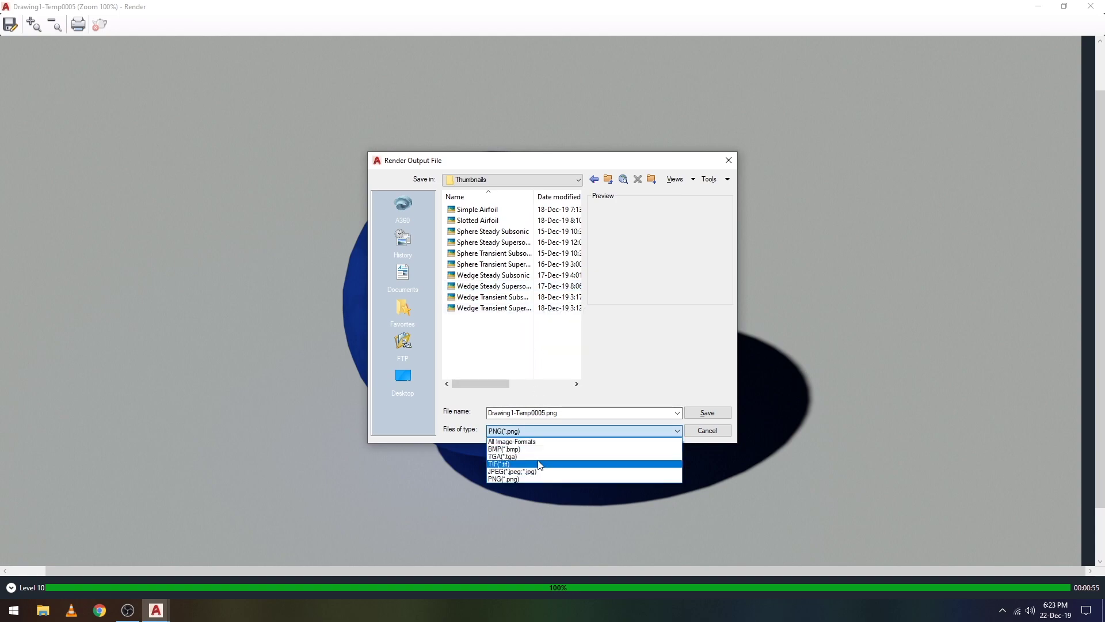
pyautogui.click(536, 471)
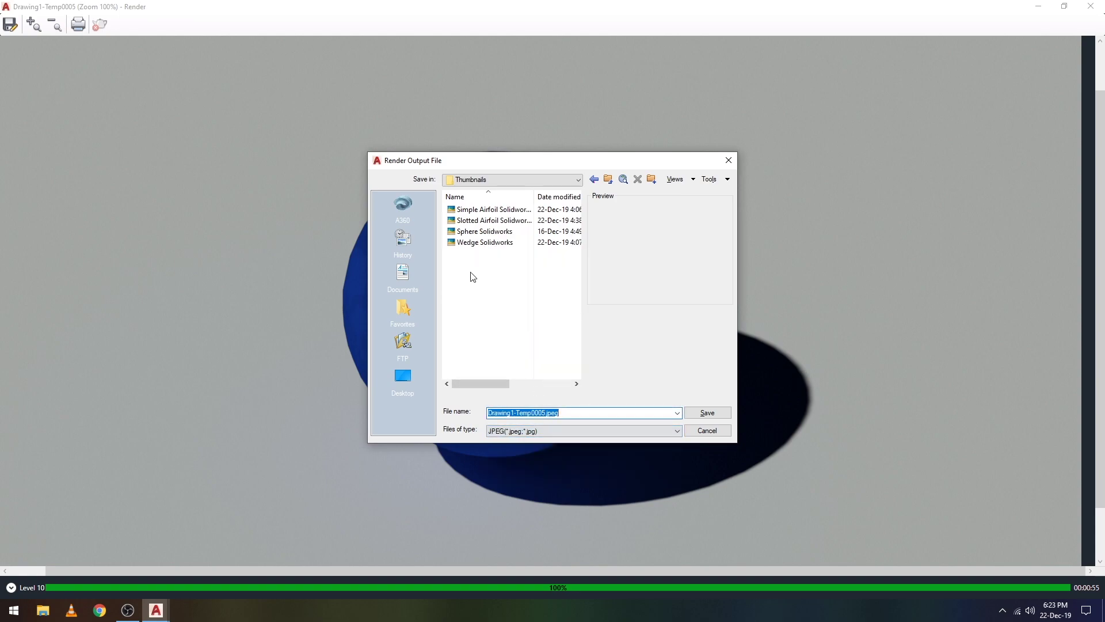
# Save the render as 'Sphere Autocad' with JPEG quality raised to maximum
pyautogui.click(492, 233)
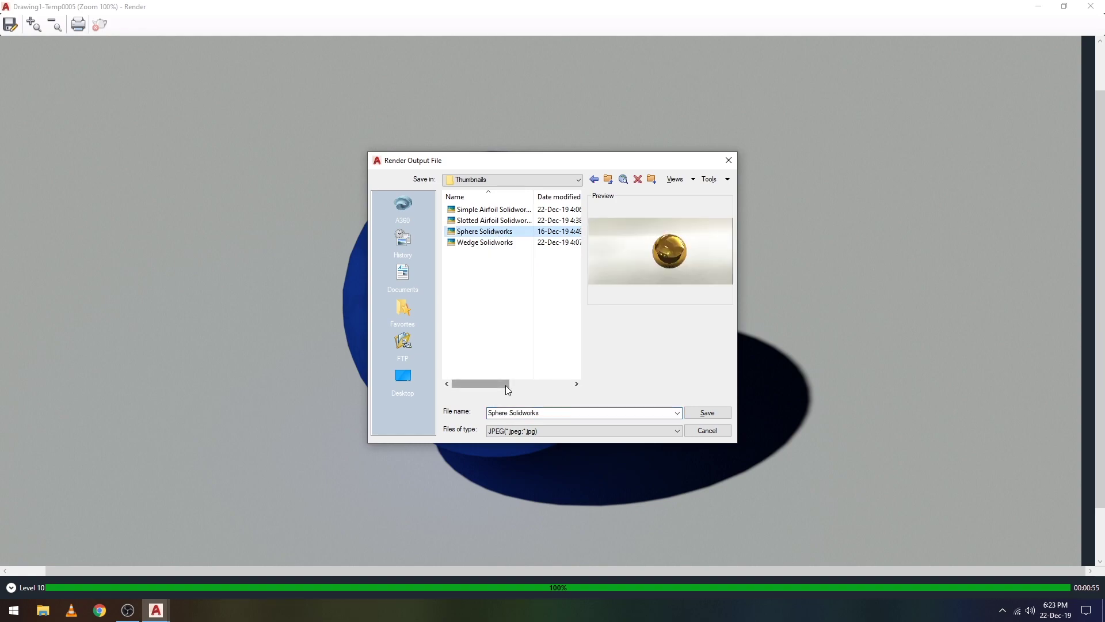
pyautogui.click(542, 412)
pyautogui.moveTo(542, 413); pyautogui.dragTo(524, 416)
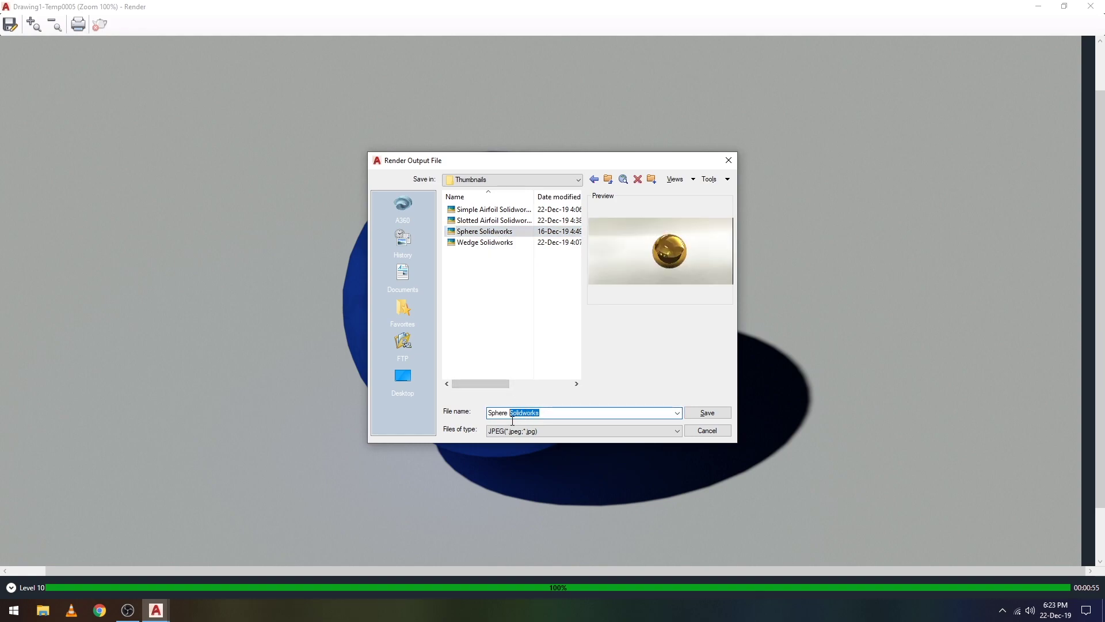
pyautogui.write('U')
pyautogui.write('to')
pyautogui.write('ut')
pyautogui.click(711, 412)
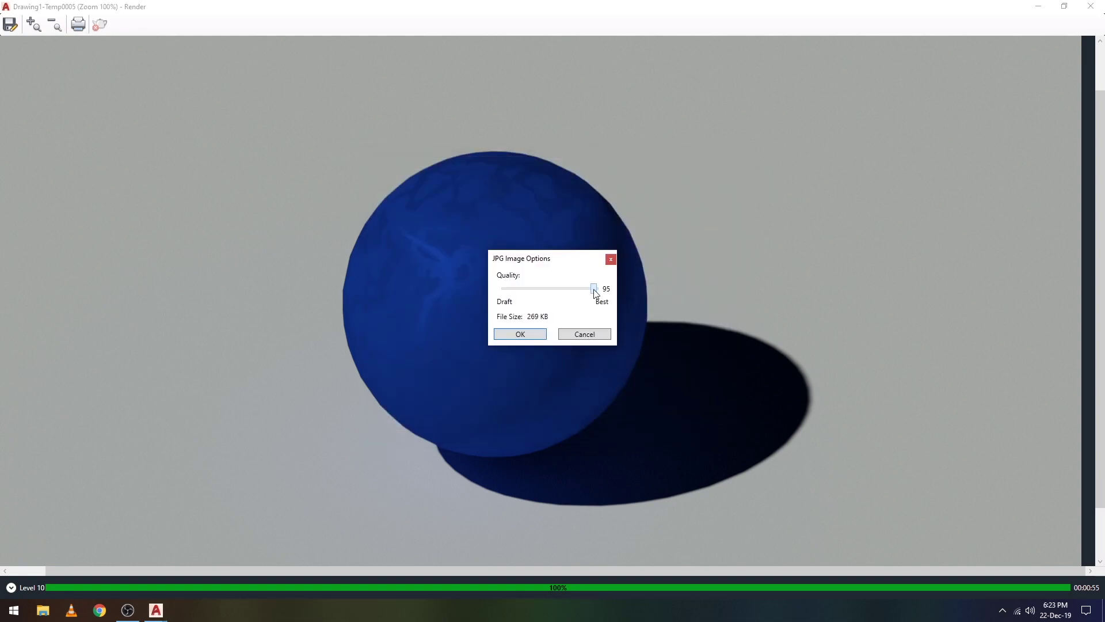
pyautogui.click(595, 292)
pyautogui.click(536, 335)
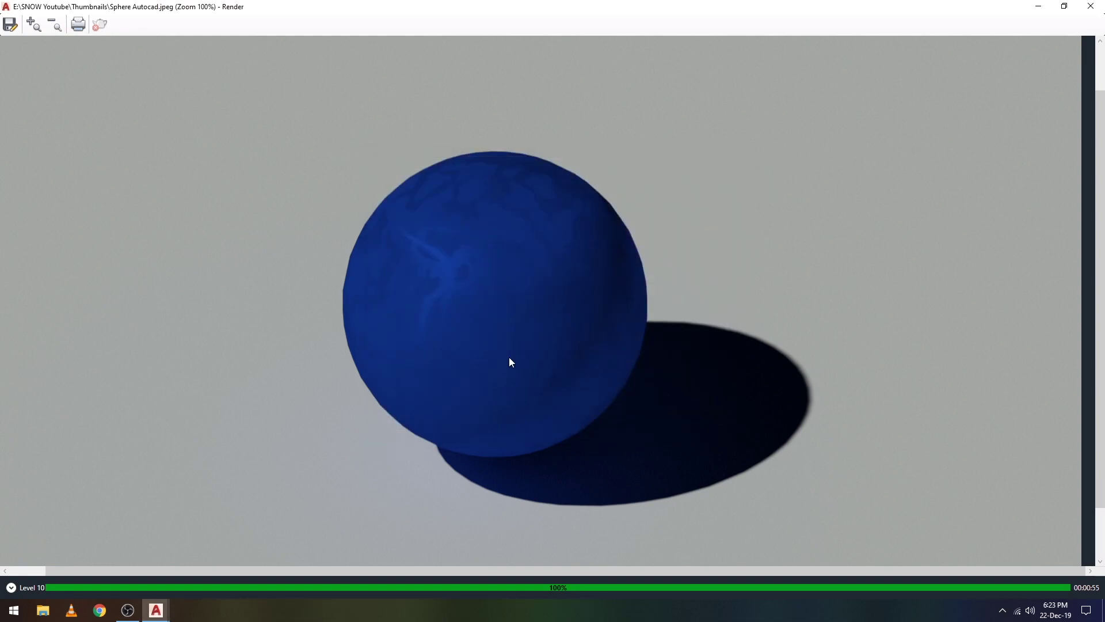